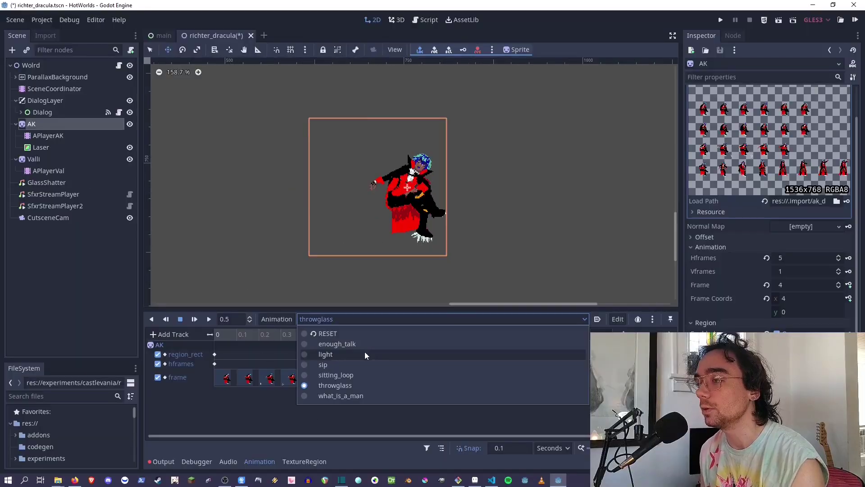
Step: Switch to the what_is_a_man animation and play it from the start of the timeline
left_click(361, 397)
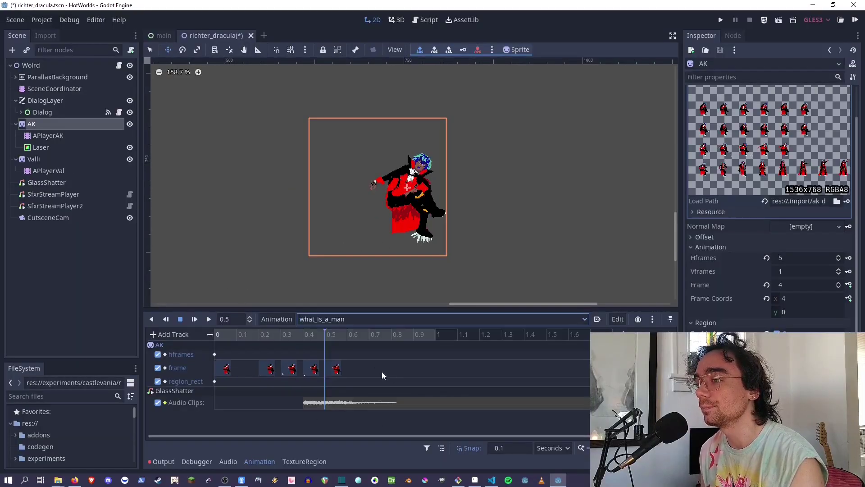
left_click_drag(261, 334, 202, 335)
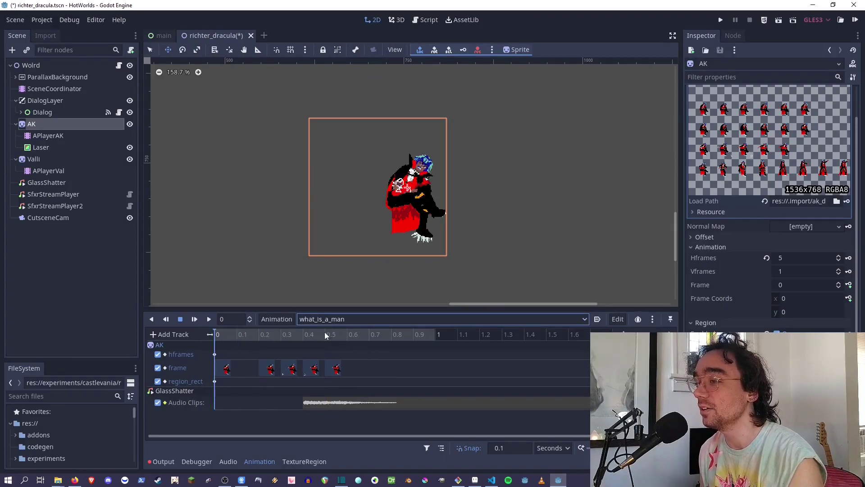
left_click(194, 319)
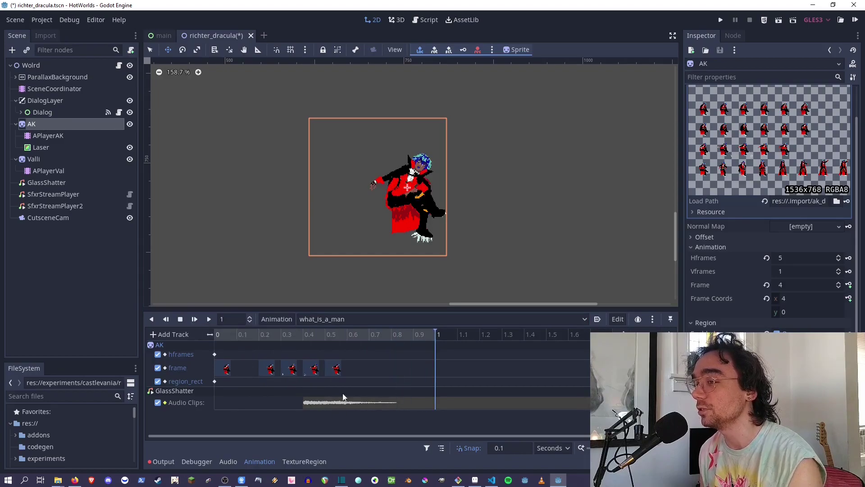
Step: Switch to the throwglass animation and scrub through its frames to 0.4 seconds
left_click(353, 321)
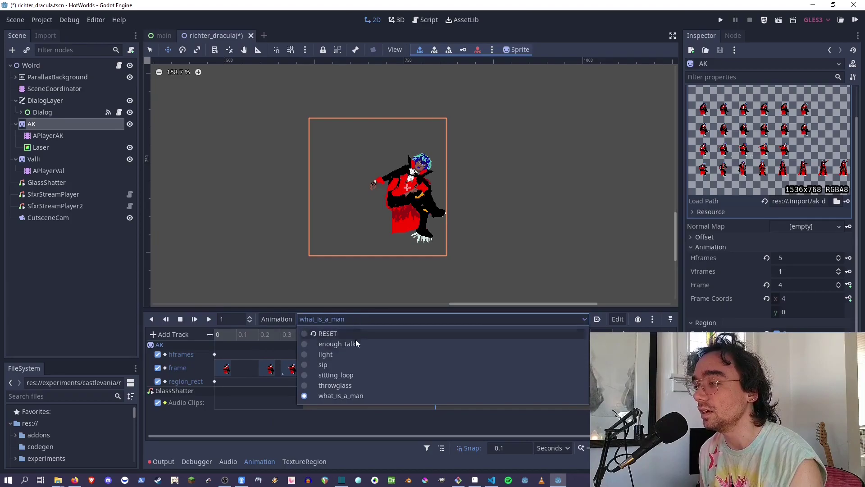
left_click(355, 385)
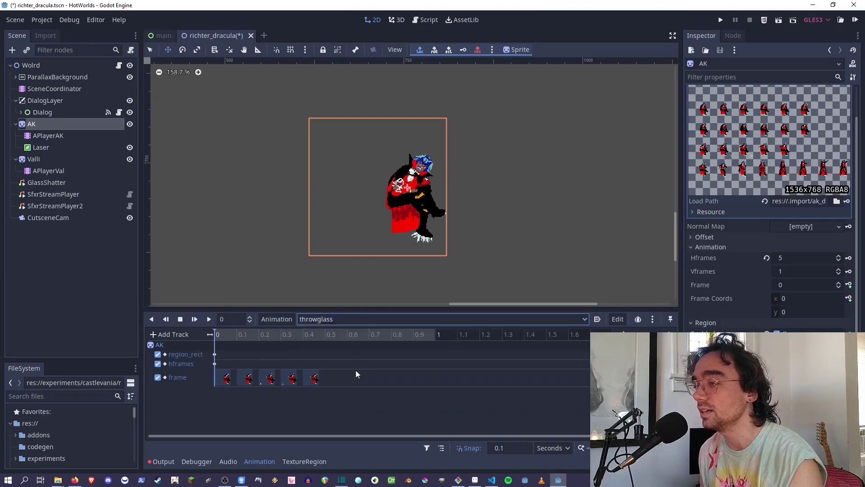
left_click(316, 333)
left_click_drag(230, 336, 284, 334)
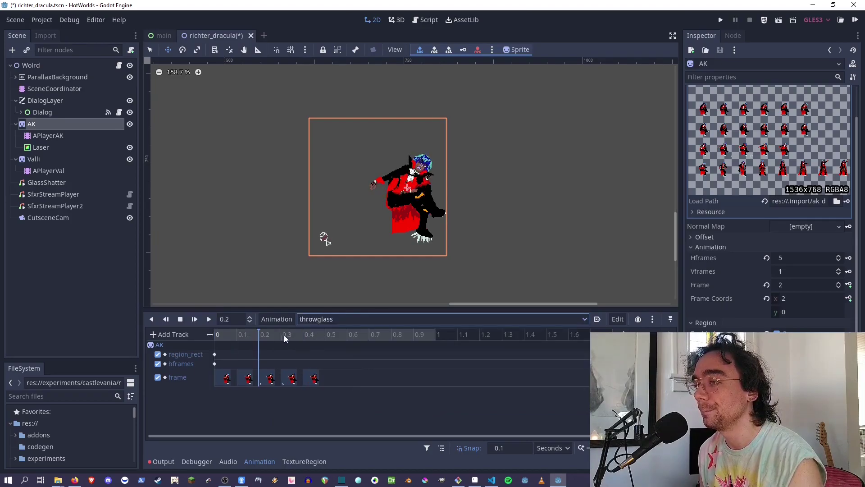
left_click(311, 339)
Step: Add an audio playback track targeting the GlassShatter node to the throwglass animation
left_click(171, 334)
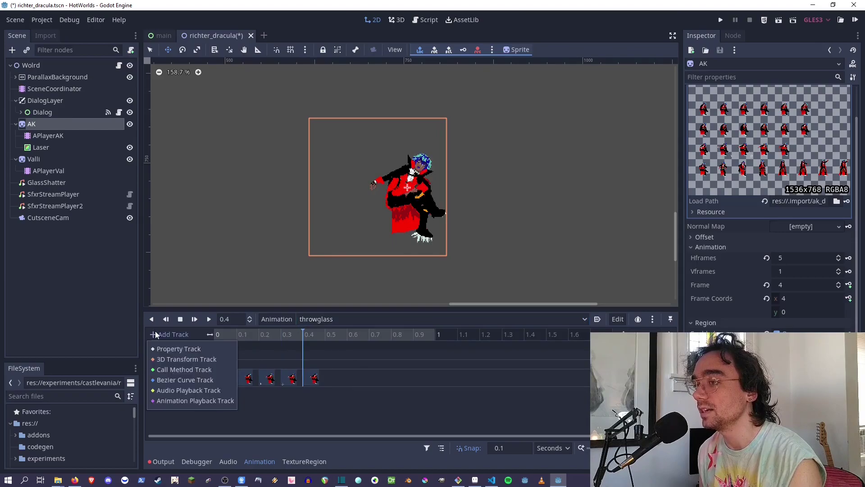
left_click(175, 390)
scroll(198, 216, "up", 5)
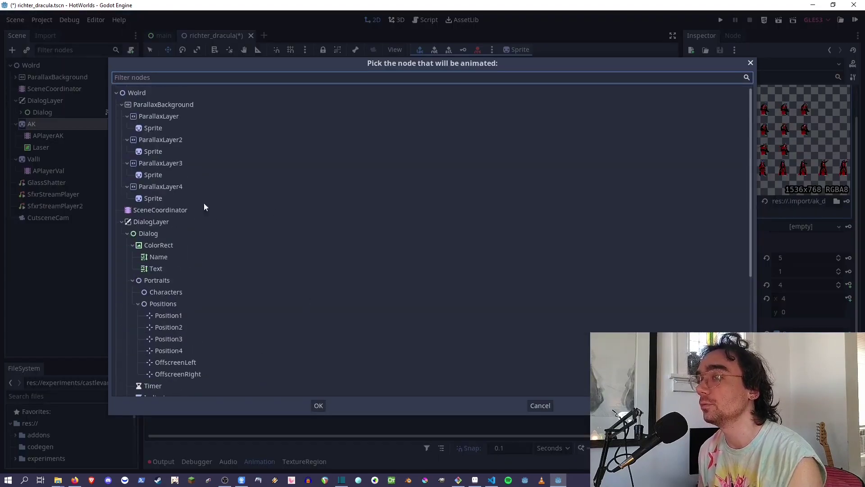
left_click(123, 221)
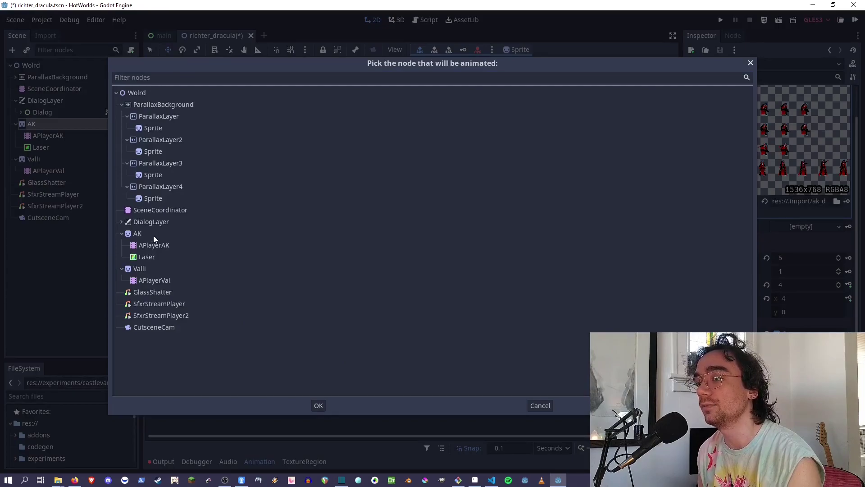
left_click(138, 293)
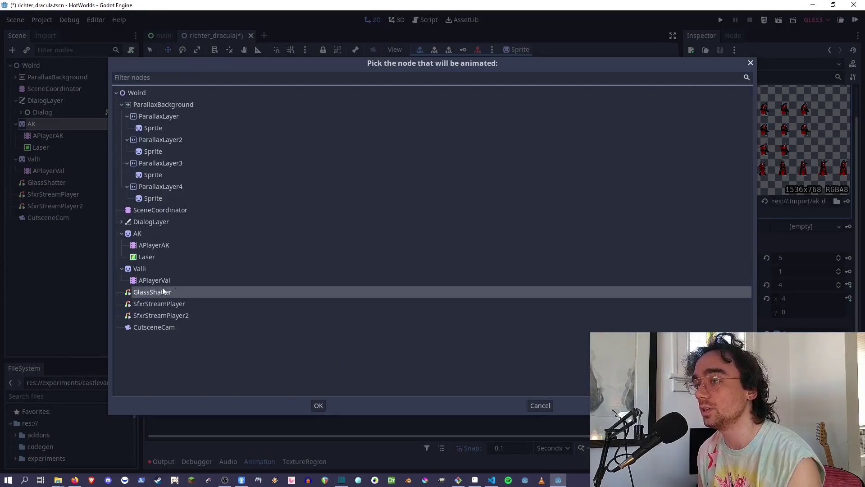
left_click(318, 405)
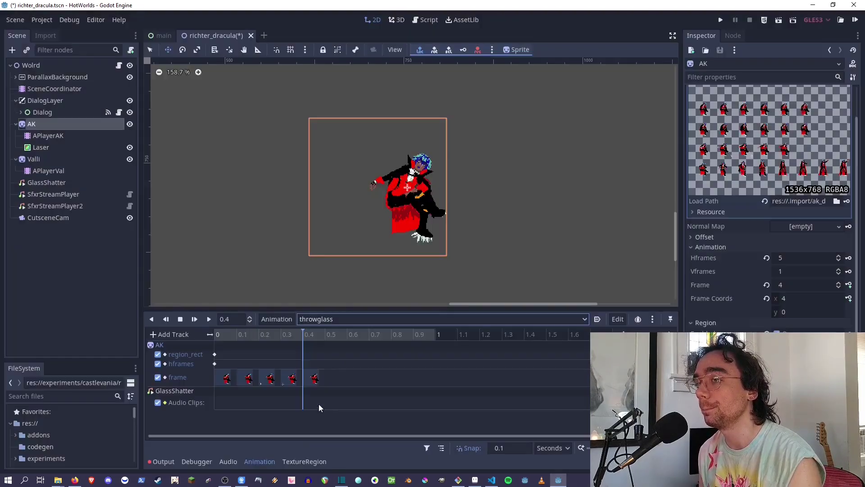
Step: Add an AudioStreamPlayer node as a child of the root node Wolrd
left_click(23, 65)
right_click(21, 66)
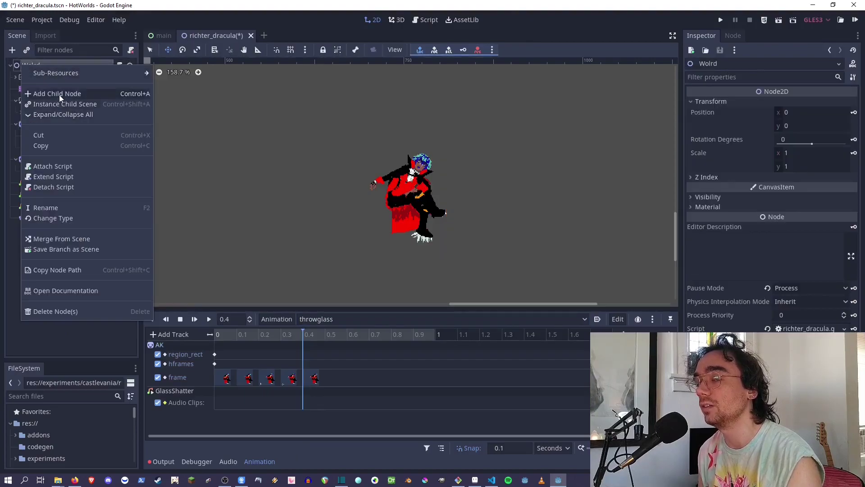
left_click(59, 96)
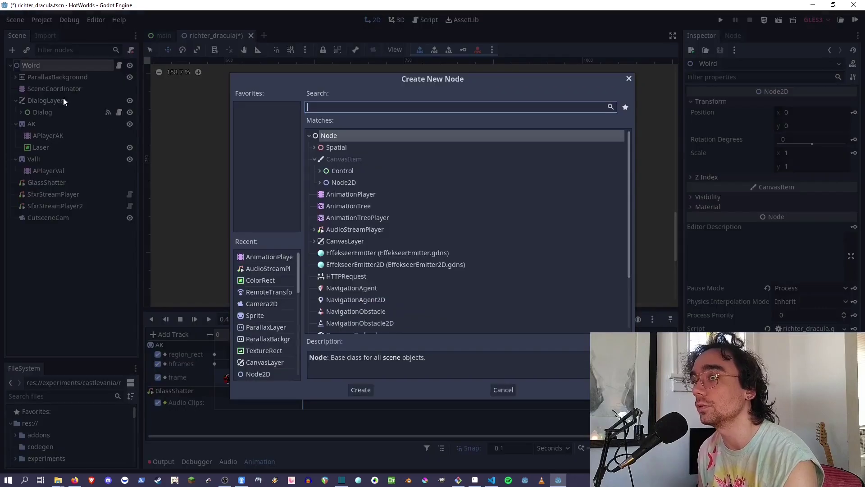
type("audio")
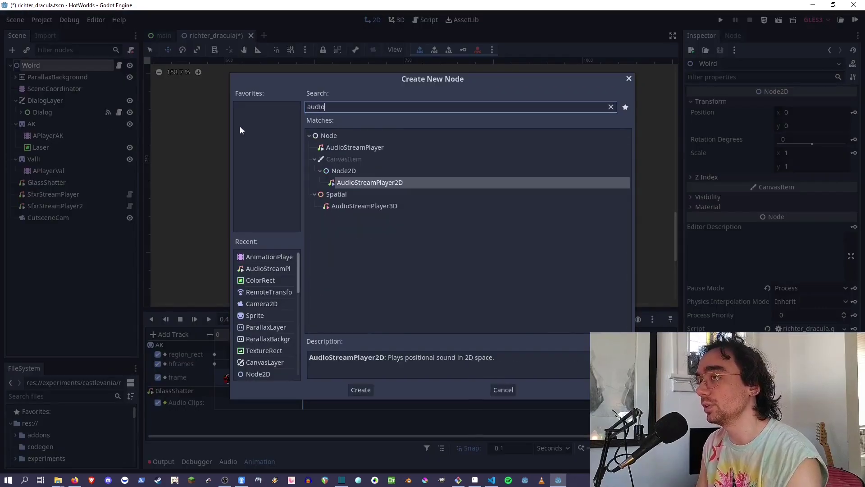
left_click(350, 147)
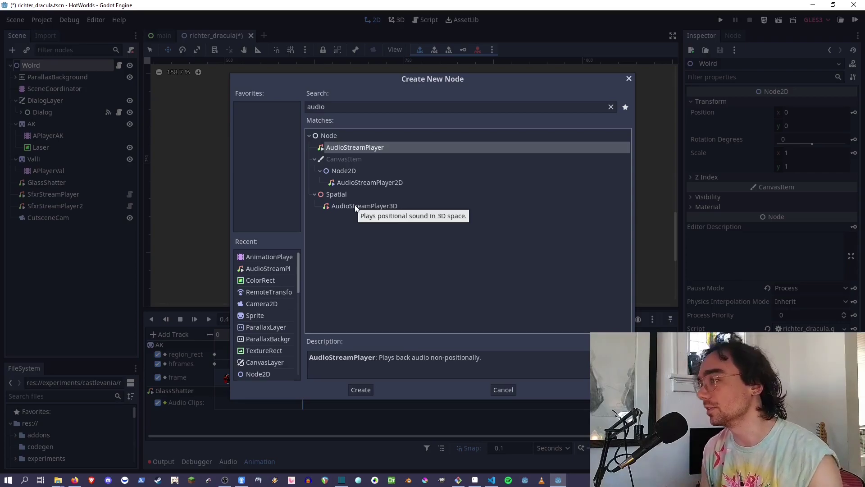
left_click(351, 182)
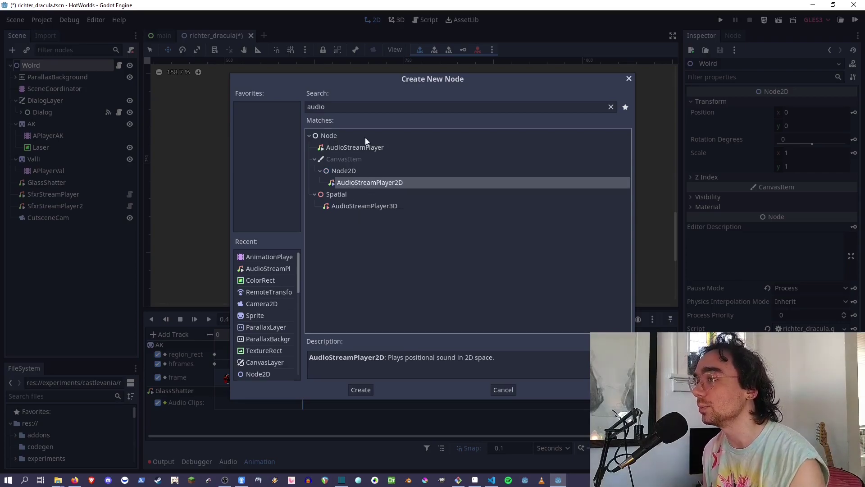
left_click(341, 146)
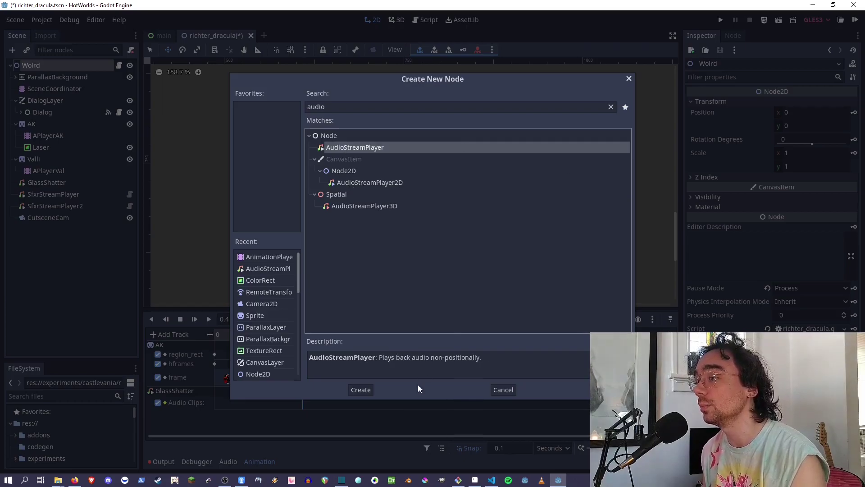
left_click(361, 390)
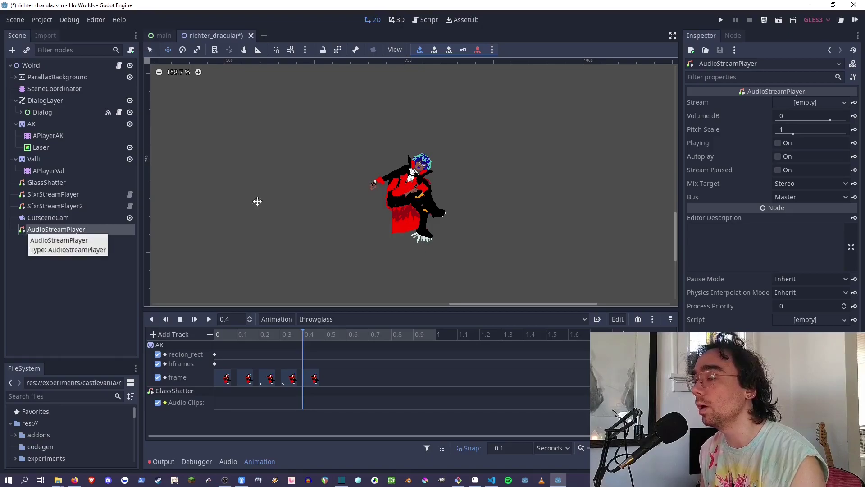
Step: Review the GlassShatter node's audio properties, rewind the timeline to 0, and inspect the new AudioStreamPlayer
left_click(55, 183)
left_click(778, 160)
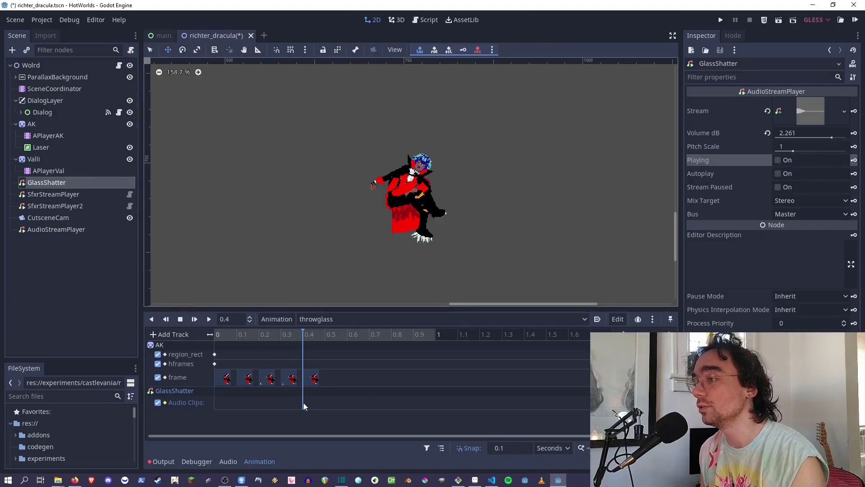
left_click_drag(297, 337, 215, 336)
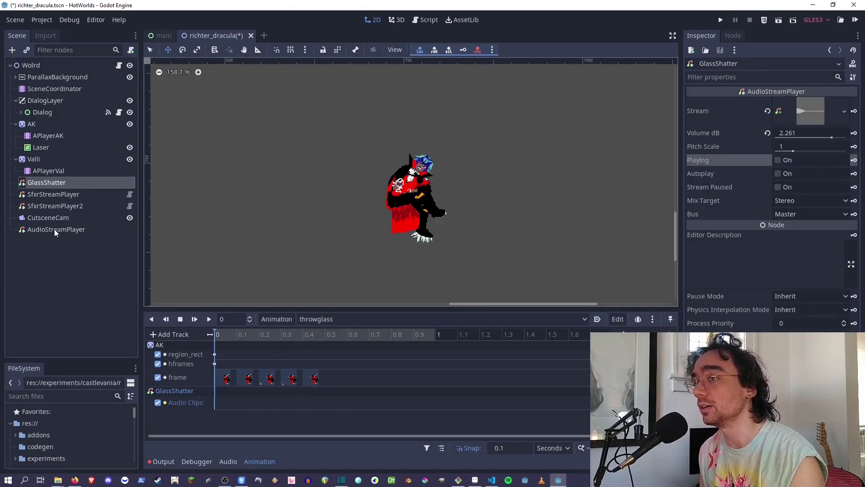
left_click(30, 232)
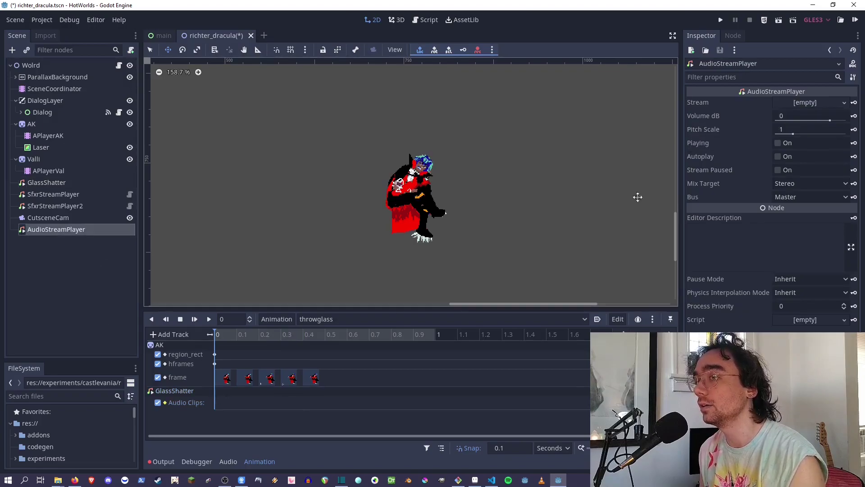
Step: Place glass_shatter.wav from the resources/audio/sfx folder on the GlassShatter audio track at 0.4 seconds
left_click(248, 401)
left_click(247, 334)
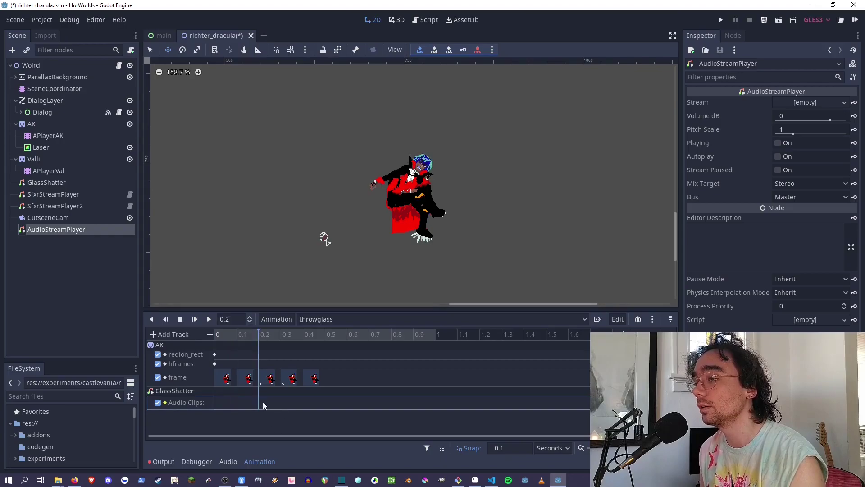
left_click(308, 335)
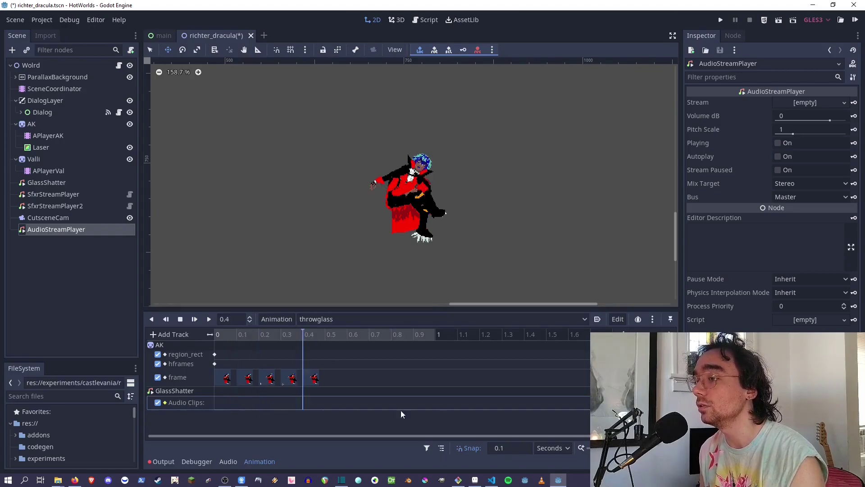
right_click(304, 405)
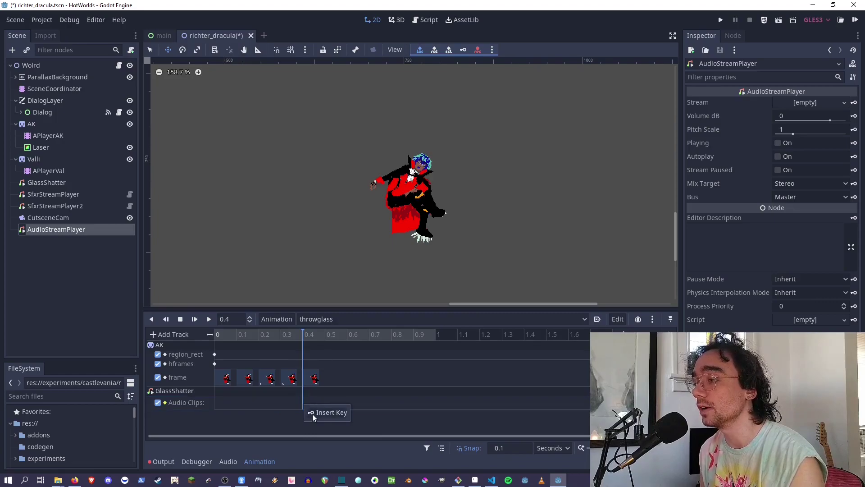
left_click(286, 399)
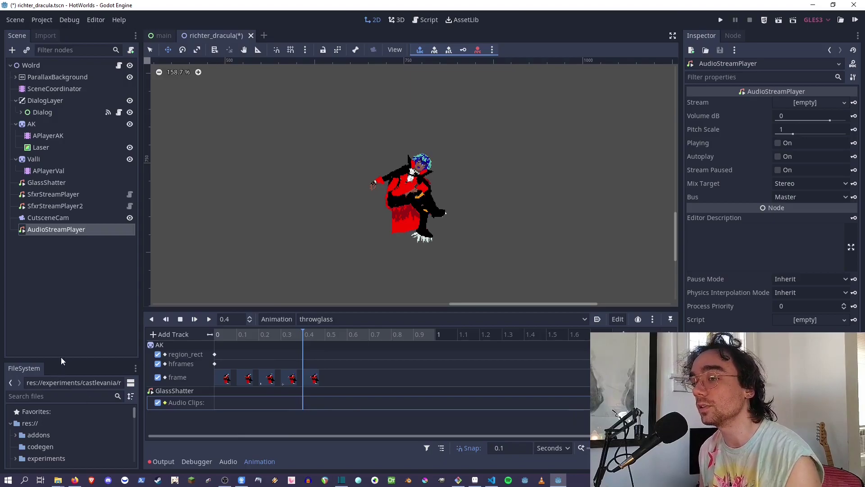
left_click_drag(61, 359, 58, 125)
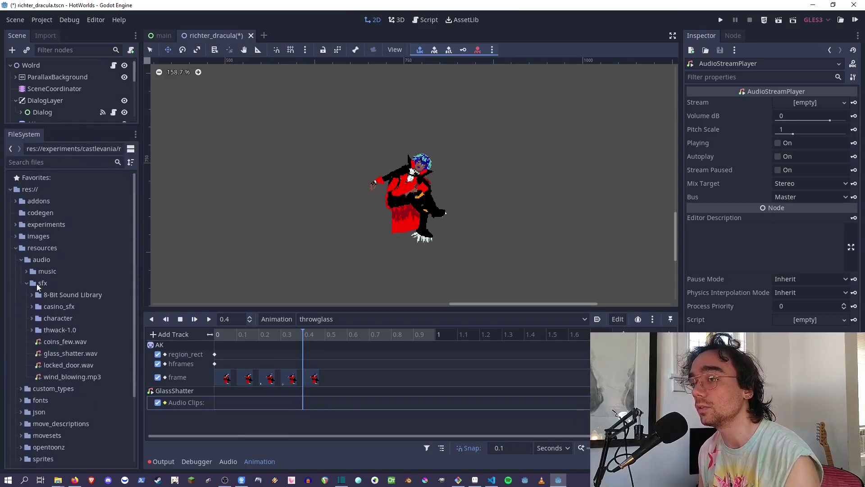
left_click_drag(41, 353, 304, 404)
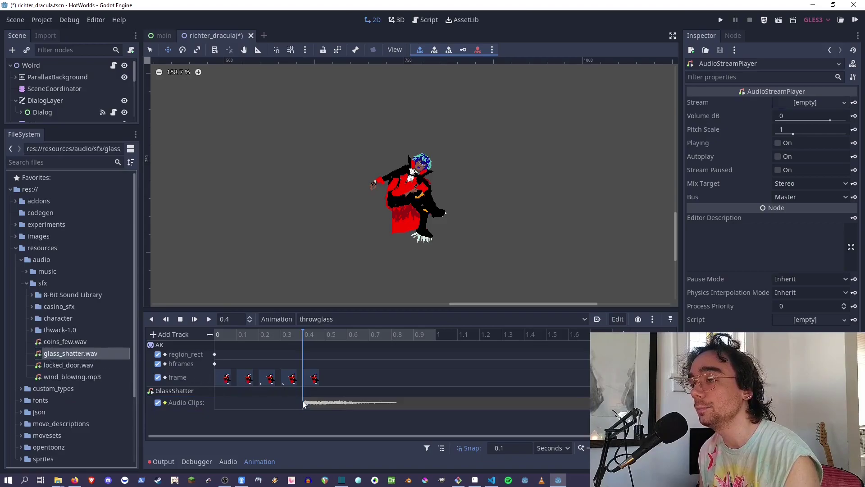
left_click(316, 403)
Step: Play the throwglass animation, shift the glass shatter clip's start to 0.3 seconds, and replay it
left_click(194, 319)
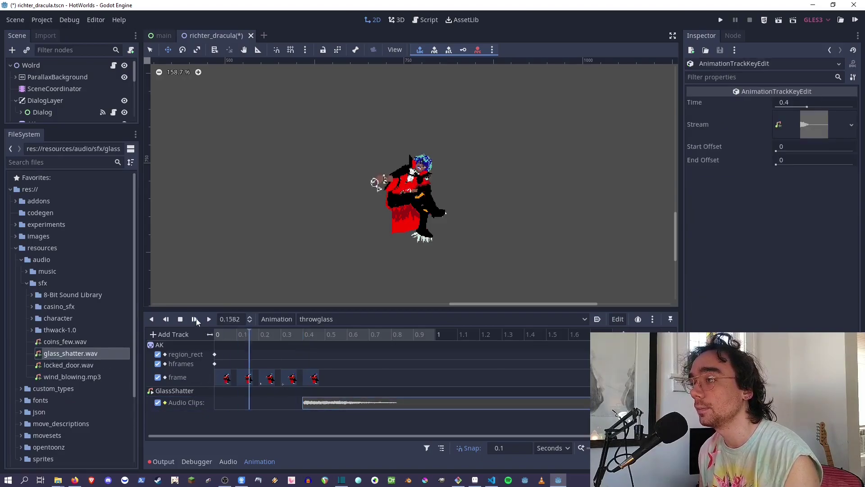
left_click_drag(310, 402, 288, 403)
left_click(194, 319)
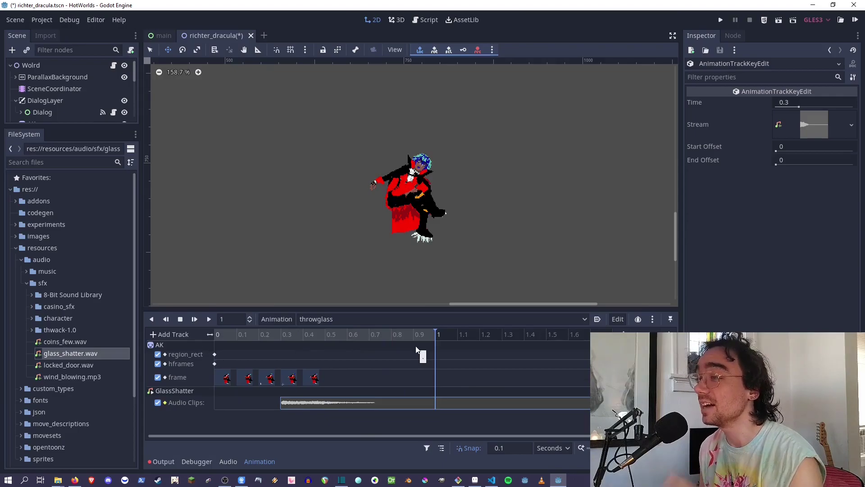
Step: Switch to the light animation and examine its Laser and AK tracks, the available track types, and the throne room scene
left_click(350, 318)
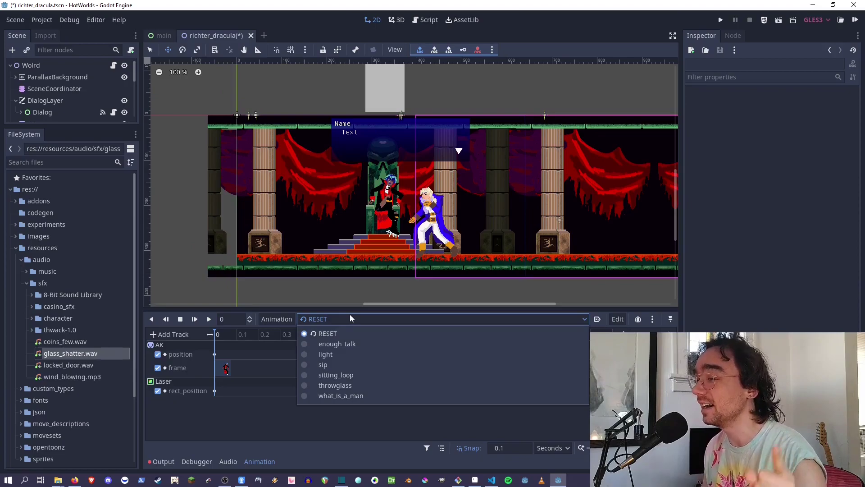
left_click(371, 355)
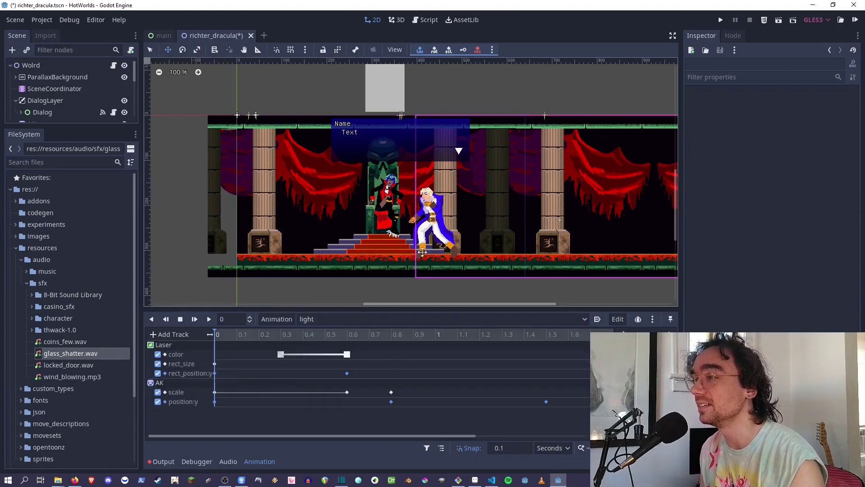
scroll(386, 206, "up", 3)
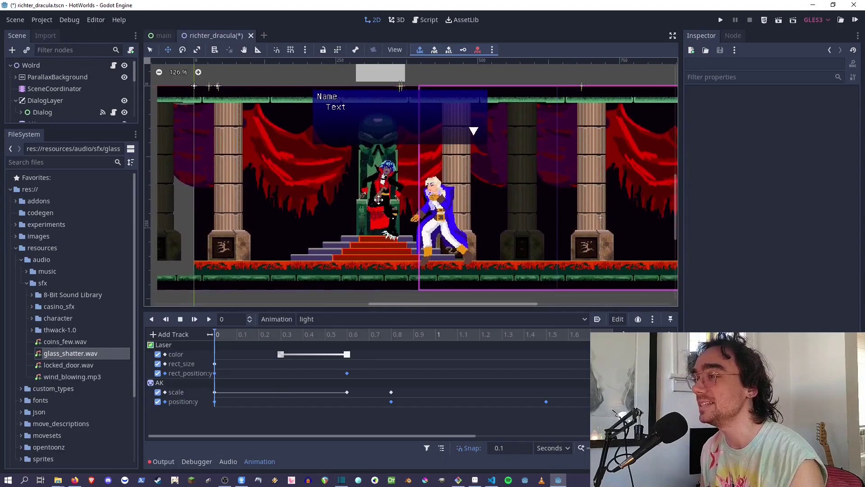
left_click(158, 335)
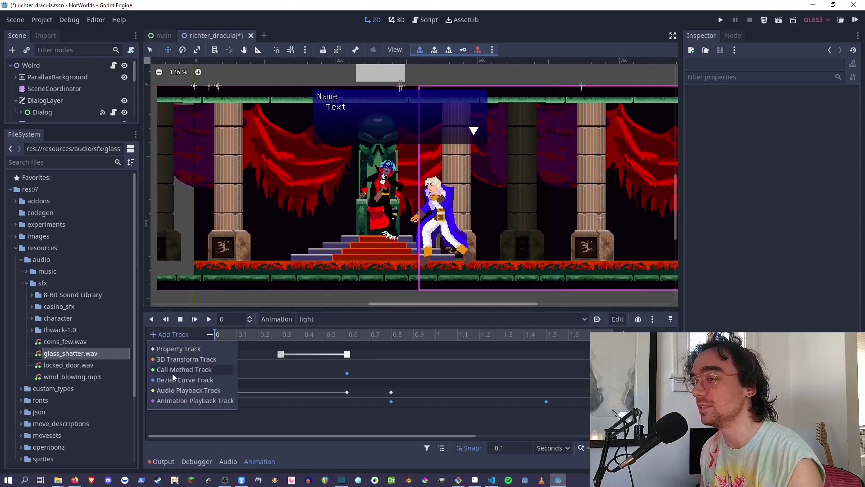
left_click(250, 310)
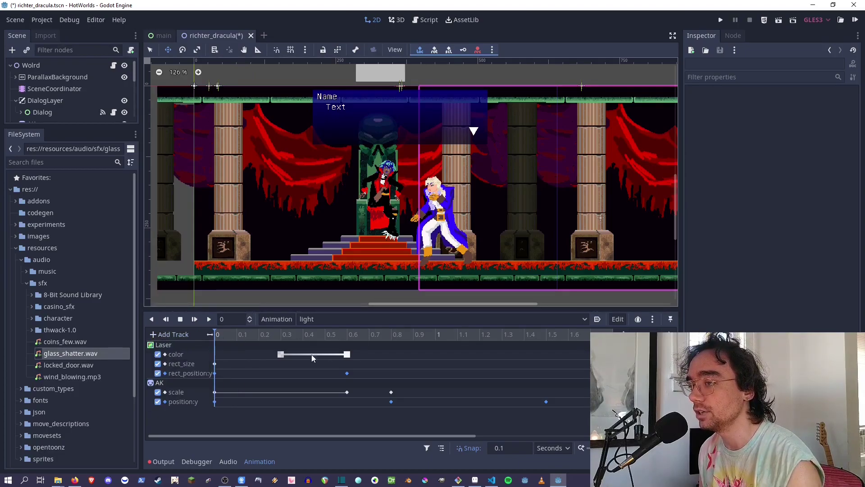
scroll(407, 144, "down", 6)
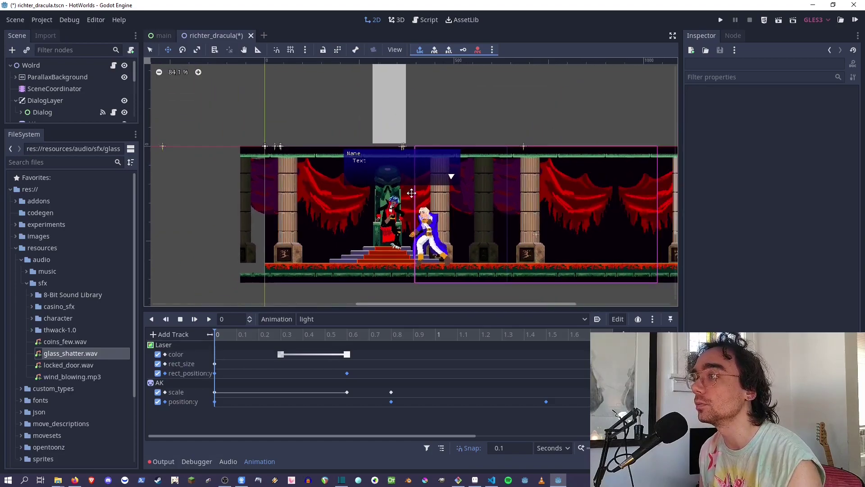
Step: Enlarge the scene tree to show more nodes and open the APlayerVal animation player
middle_click_drag(406, 244, 405, 212)
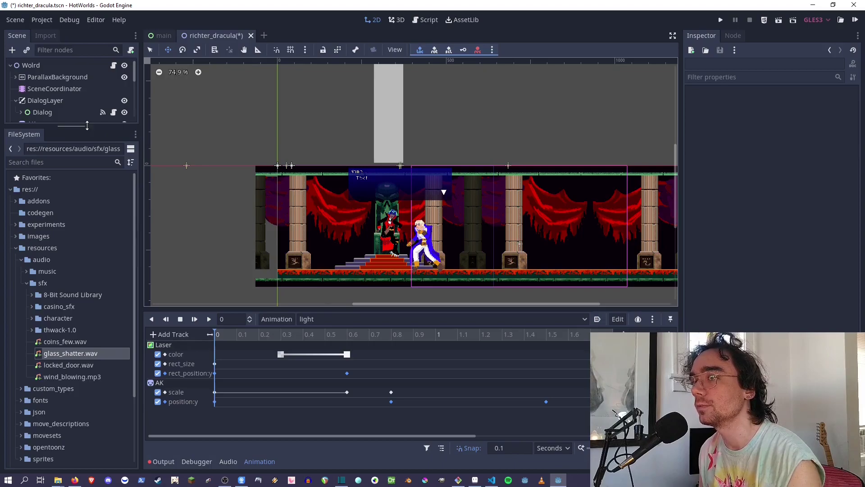
left_click_drag(87, 125, 76, 161)
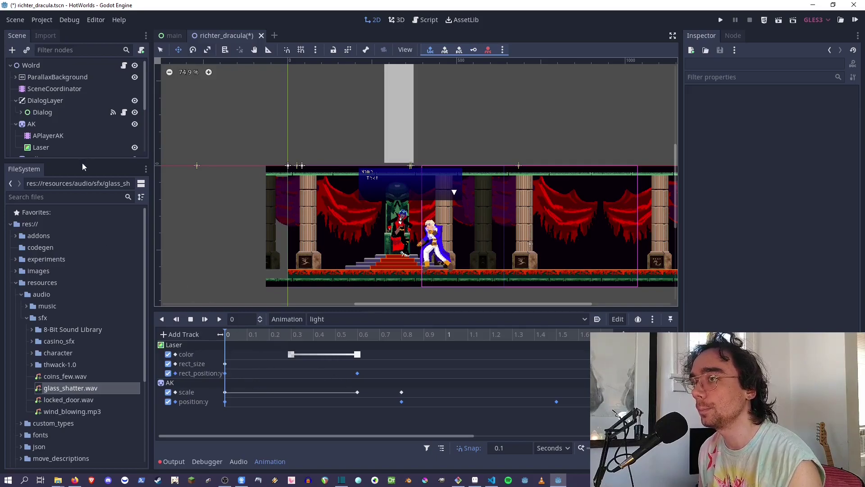
left_click_drag(82, 162, 77, 203)
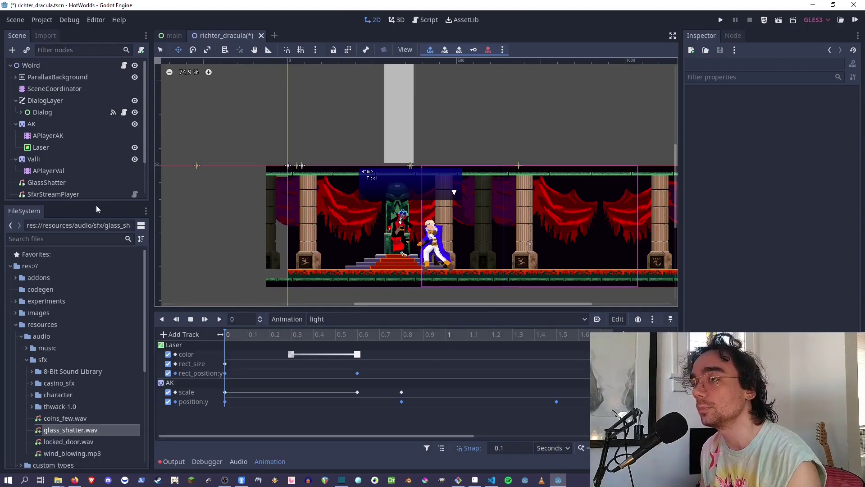
scroll(62, 155, "down", 1)
left_click(58, 155)
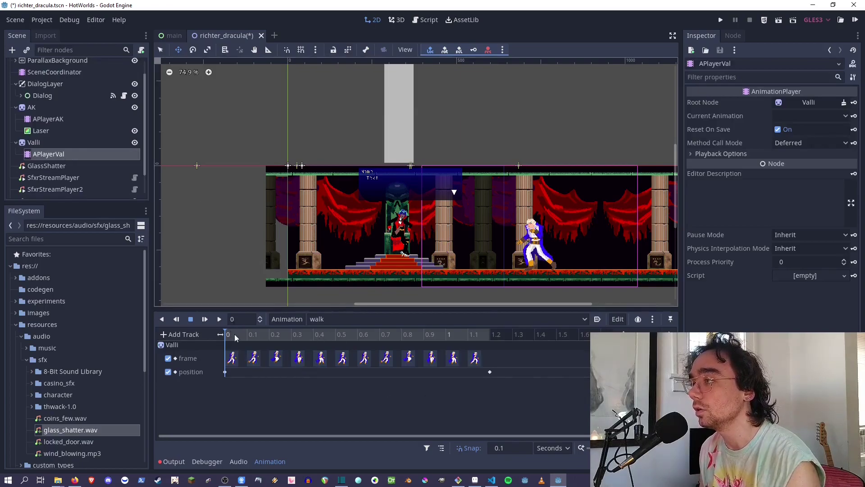
Step: Scrub Valli's walk animation from 0 to 1.2 seconds, play it from the start, and save the scene
left_click_drag(235, 338, 505, 353)
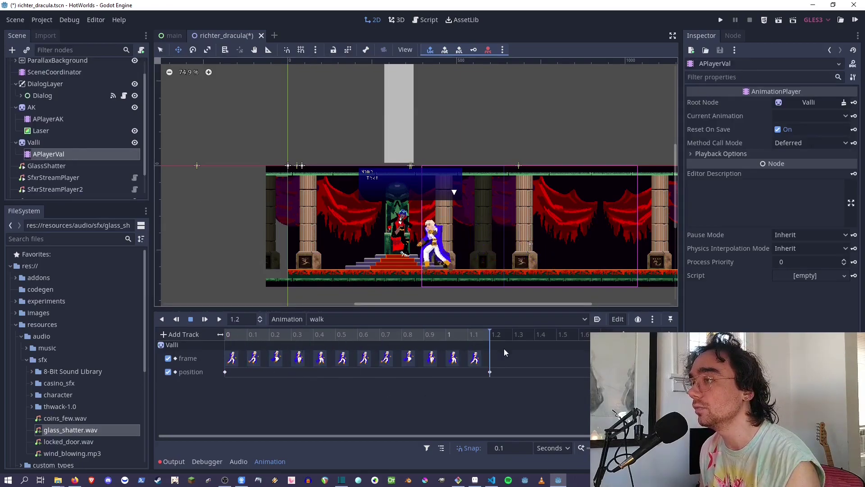
key("a")
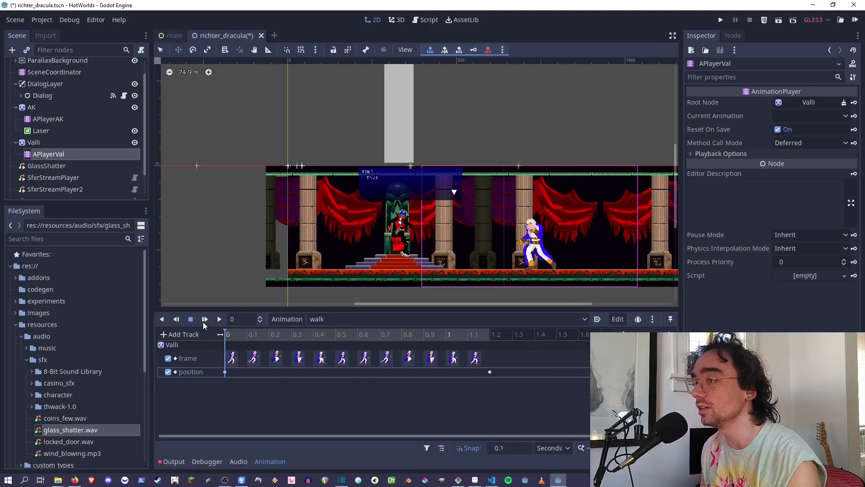
left_click(204, 319)
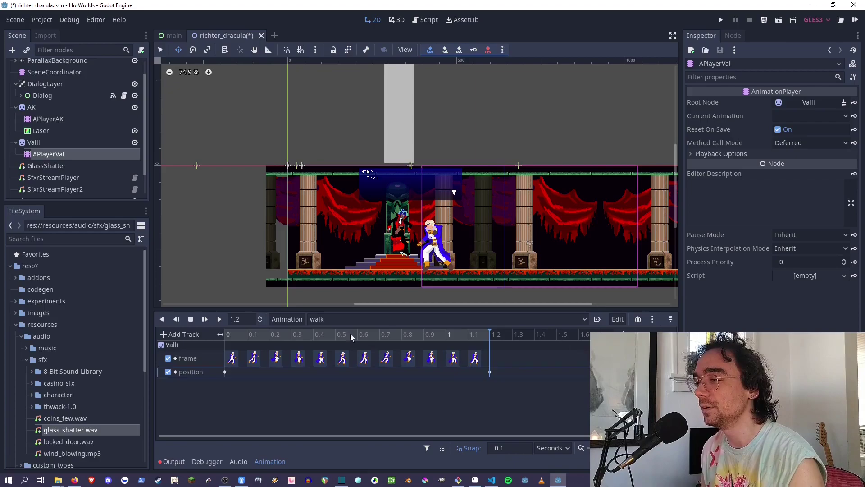
key("ctrl+s")
Step: Open APlayerAK's light animation and examine the Bezier curve of Laser's rect_position:y track in an enlarged animation editor
left_click(36, 120)
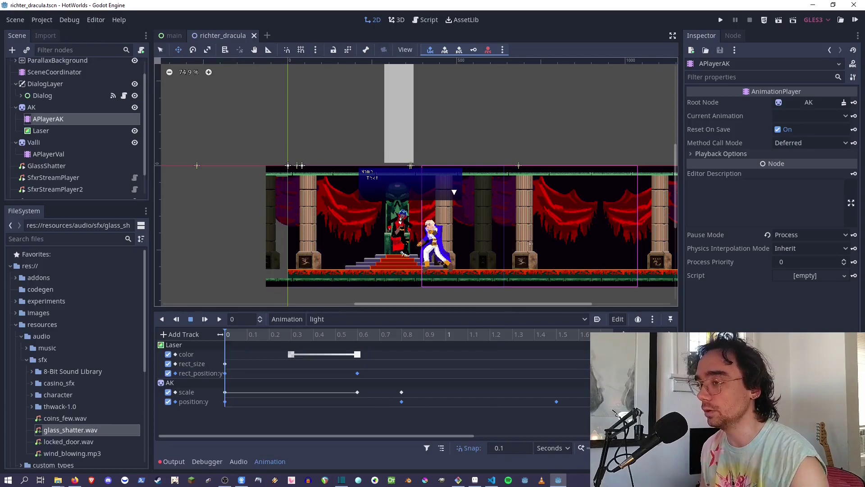
left_click(225, 374)
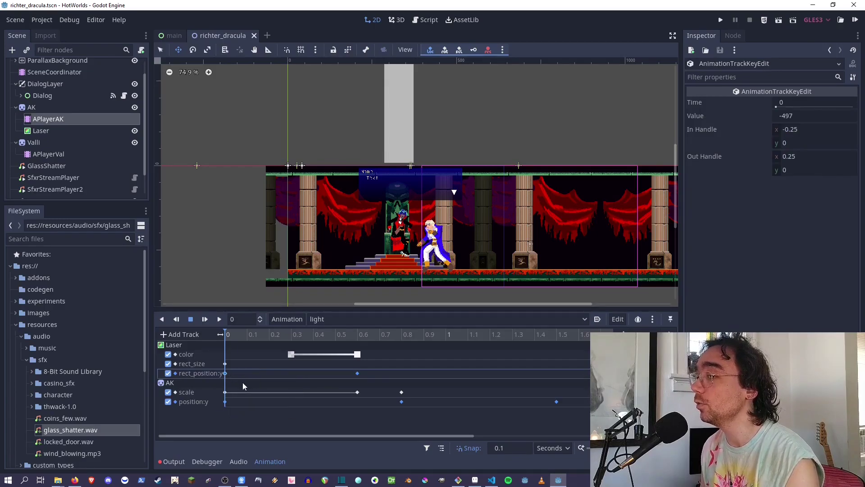
left_click(627, 373)
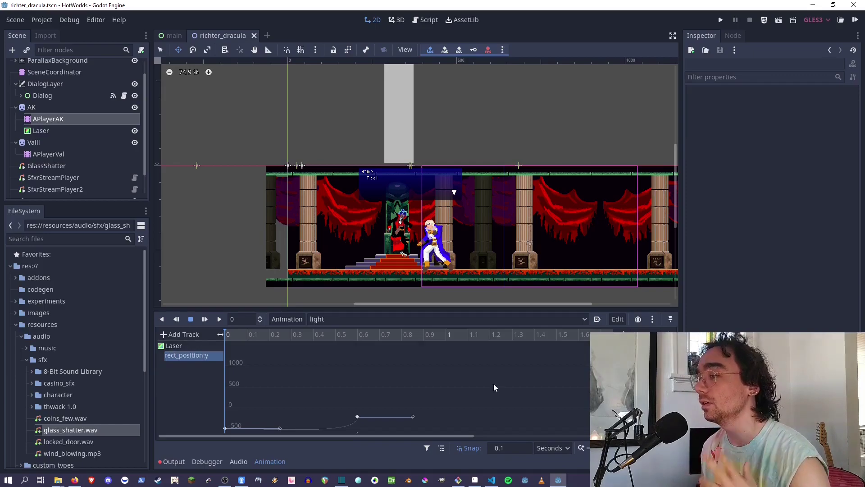
left_click_drag(434, 309, 433, 271)
scroll(409, 198, "down", 3)
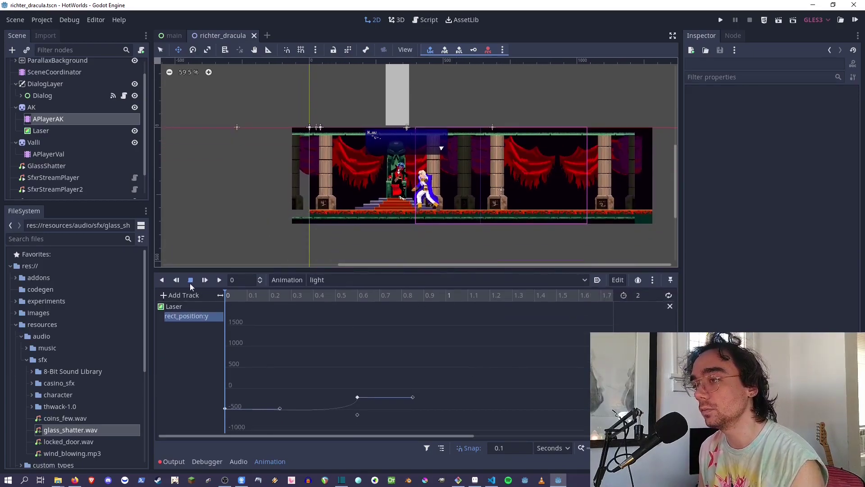
mouse_move(332, 269)
left_mouse_down()
mouse_move(326, 289)
mouse_move(326, 280)
left_mouse_up()
Step: Review the available animation track types and return from the curve view to the light animation's track list
left_click(176, 311)
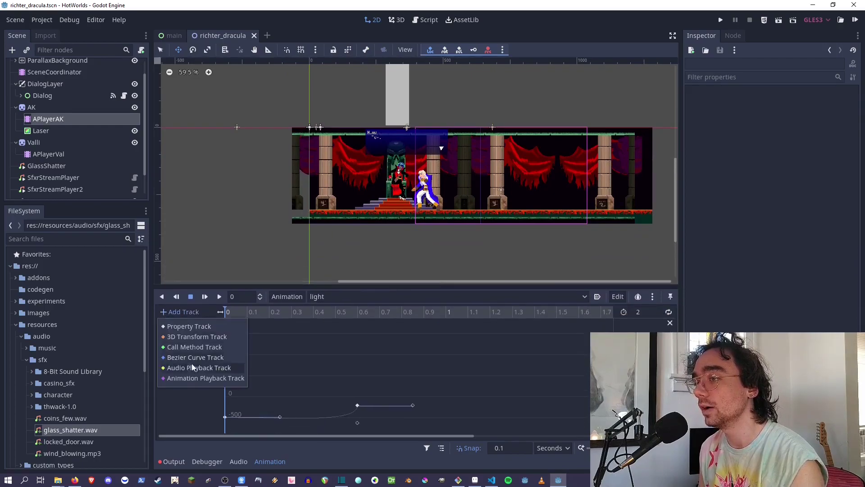
left_click(284, 284)
left_click_drag(286, 286, 287, 305)
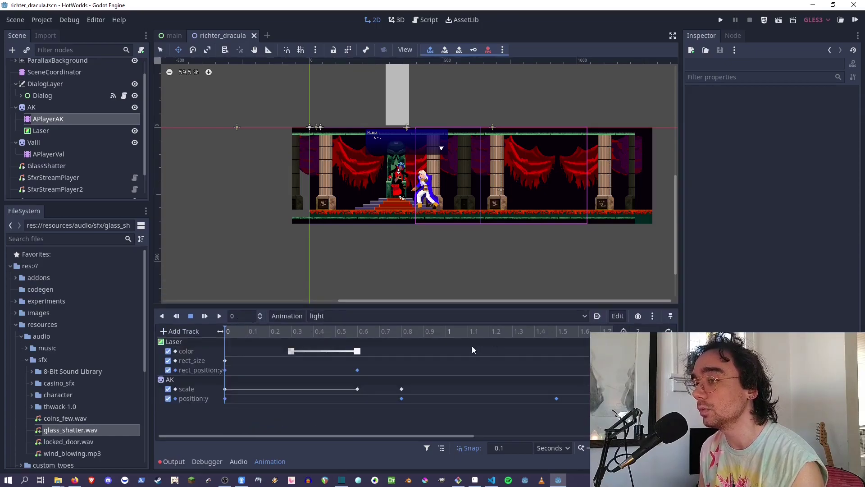
Step: Try adding a rotation_degrees track with Bezier curves for AK at 0 seconds in the light animation, and undo it
left_click(31, 107)
key("Insert")
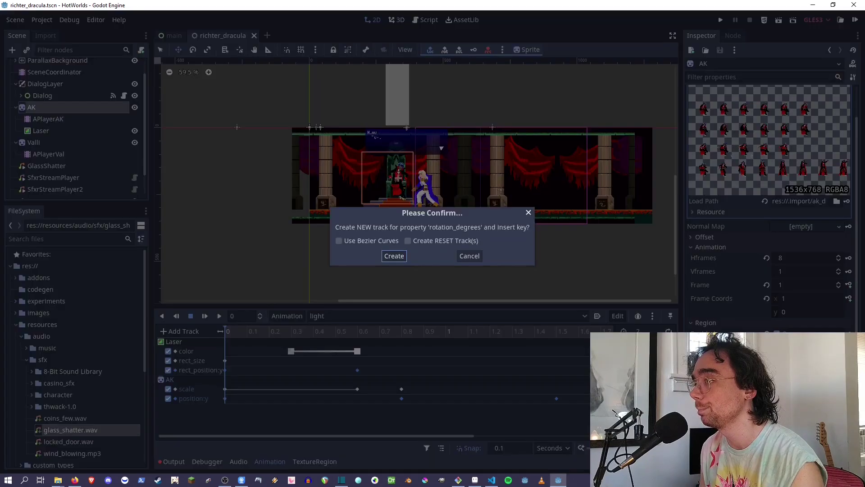
left_click(339, 240)
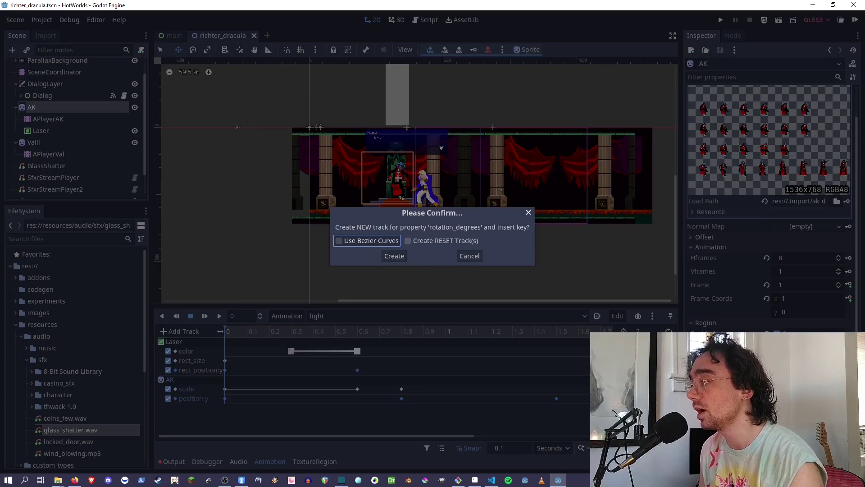
left_click(338, 240)
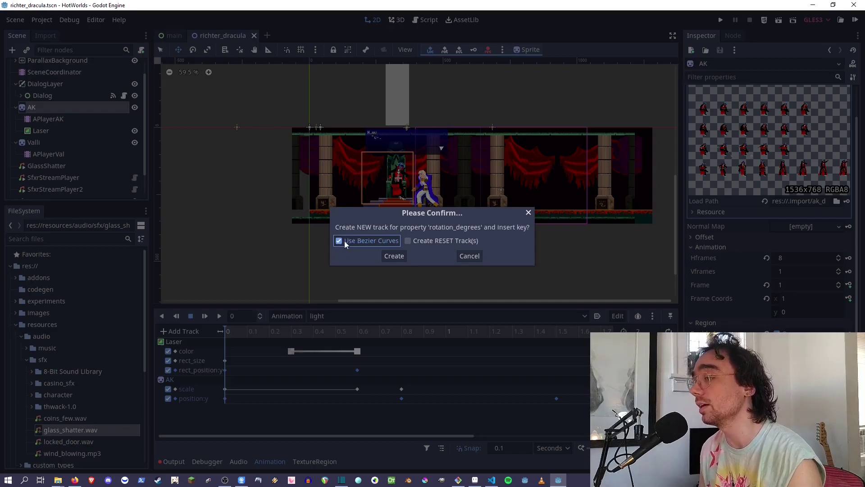
left_click(394, 255)
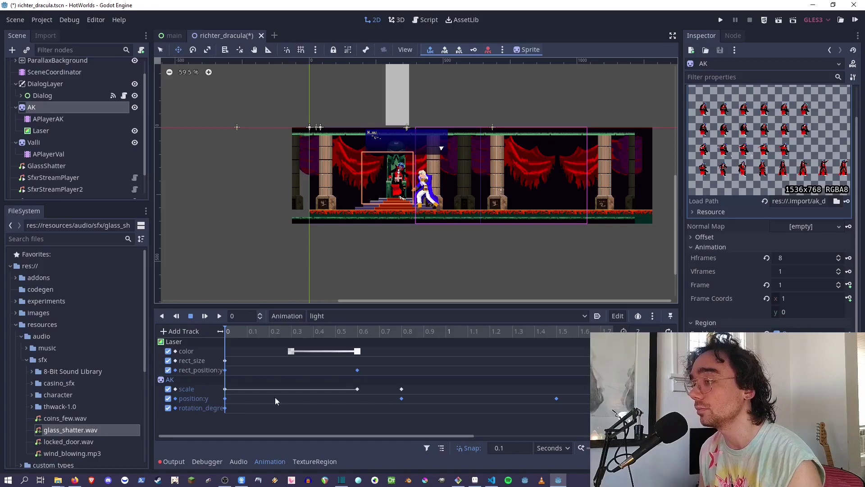
key("ctrl+z")
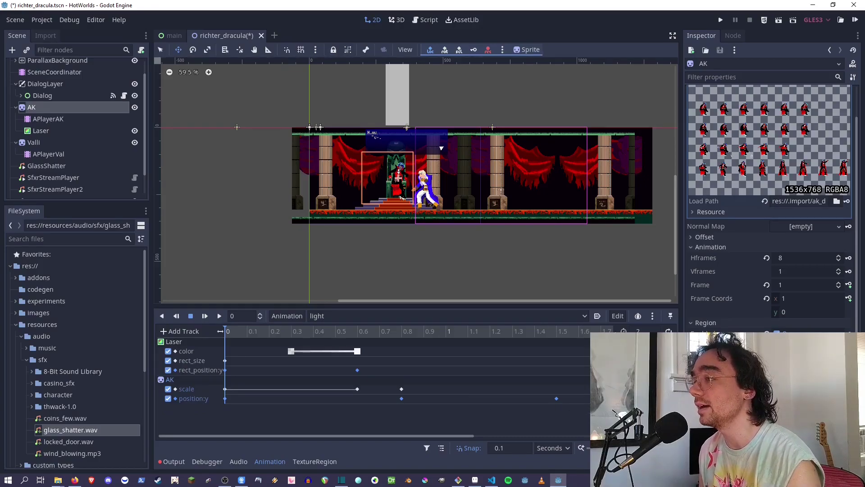
Step: Start a region_rect track for the Valli sprite in APlayerVal's walk animation, and cancel its creation
left_click(53, 155)
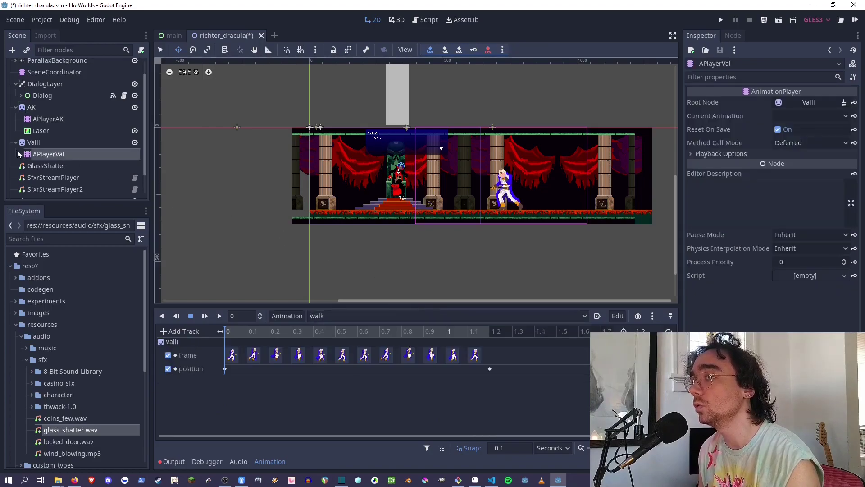
left_click(34, 142)
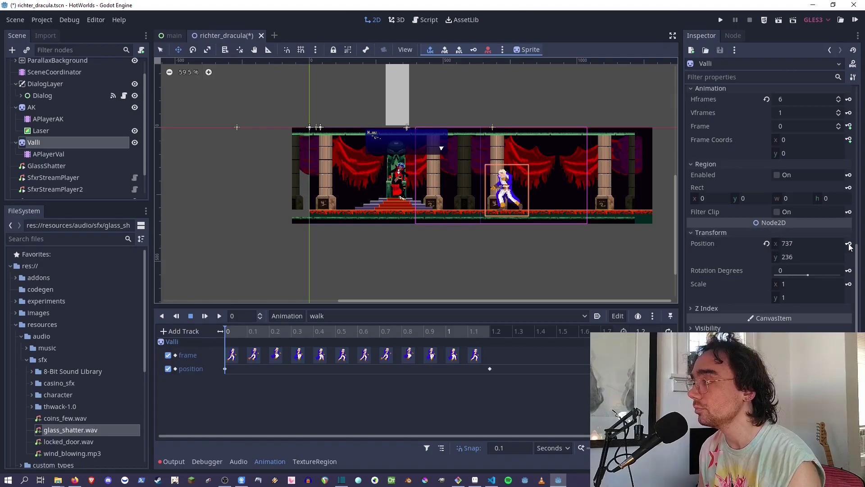
scroll(784, 208, "up", 2)
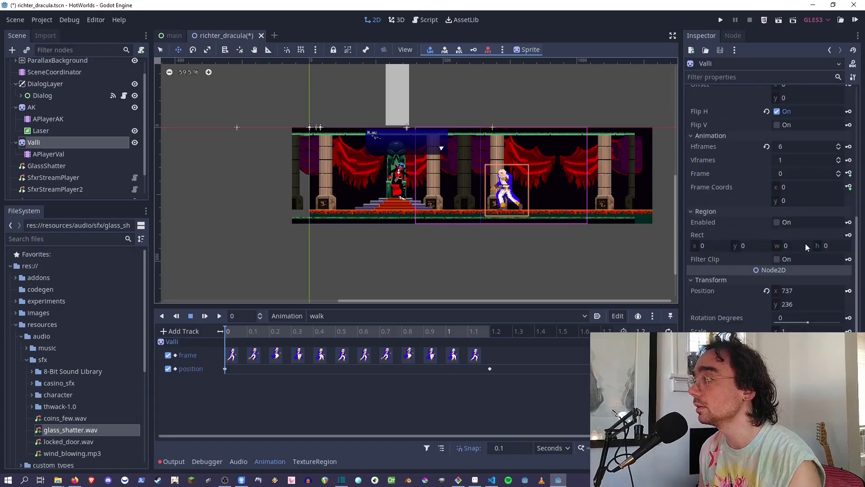
left_click(849, 235)
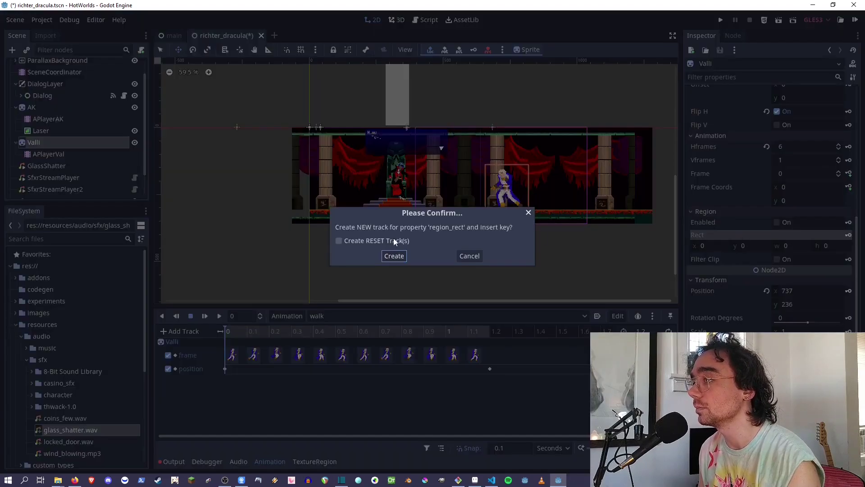
left_click(470, 256)
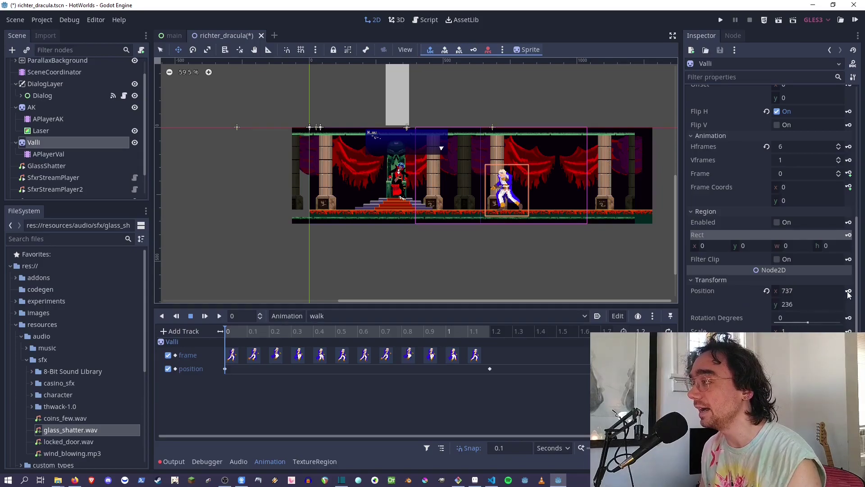
Step: Try keying Valli's Scale with Bezier tracks at 0 seconds in the walk animation, and undo both tracks
left_click(849, 331)
left_click(393, 258)
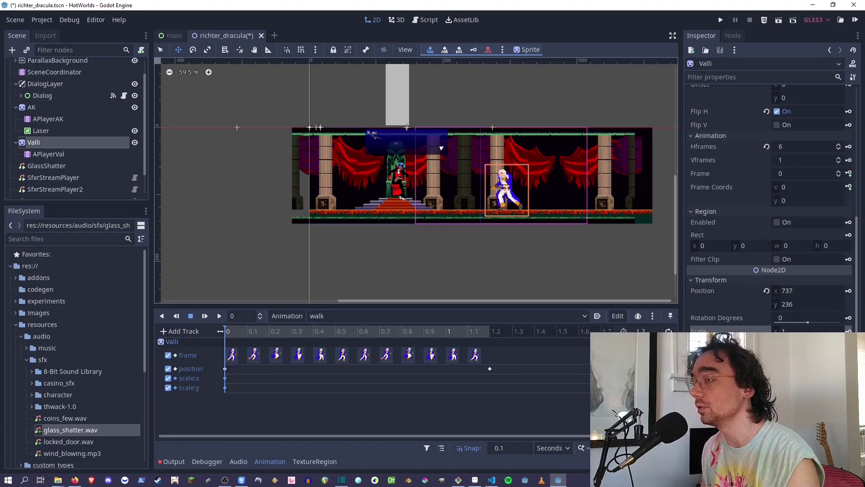
key("ctrl+z")
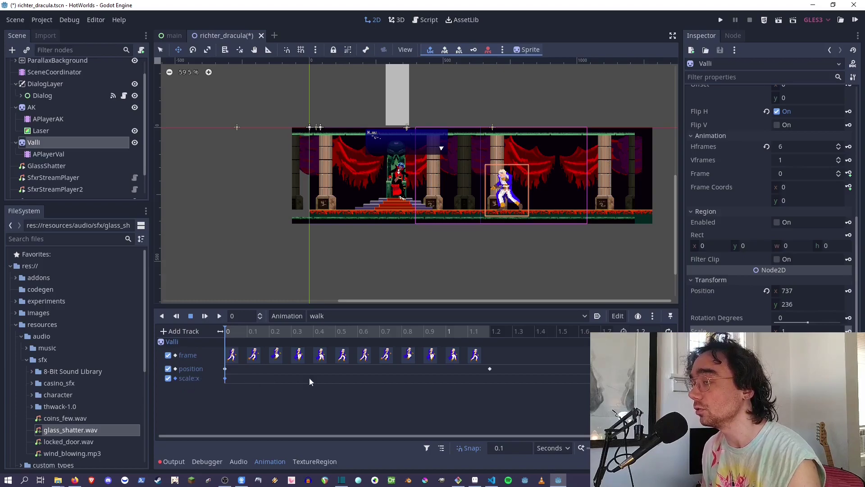
key("ctrl+z")
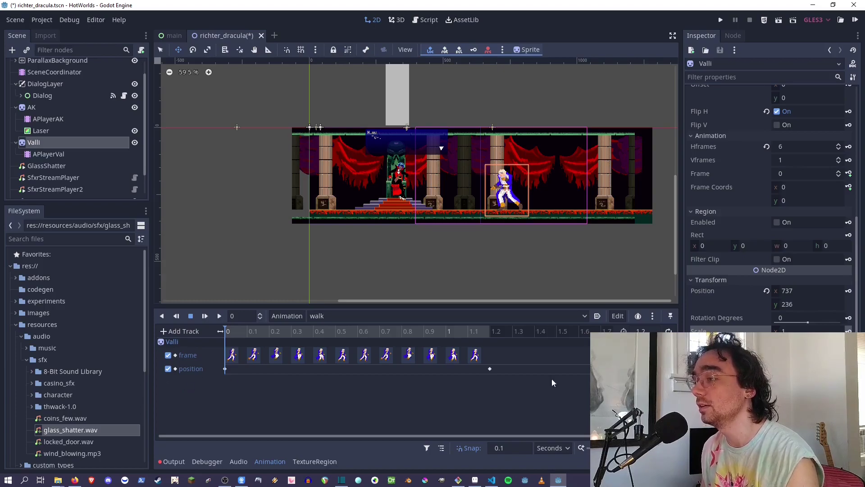
Step: Inspect the walk animation's position keys at 0 and 1.2 seconds, and reselect APlayerVal
left_click(224, 369)
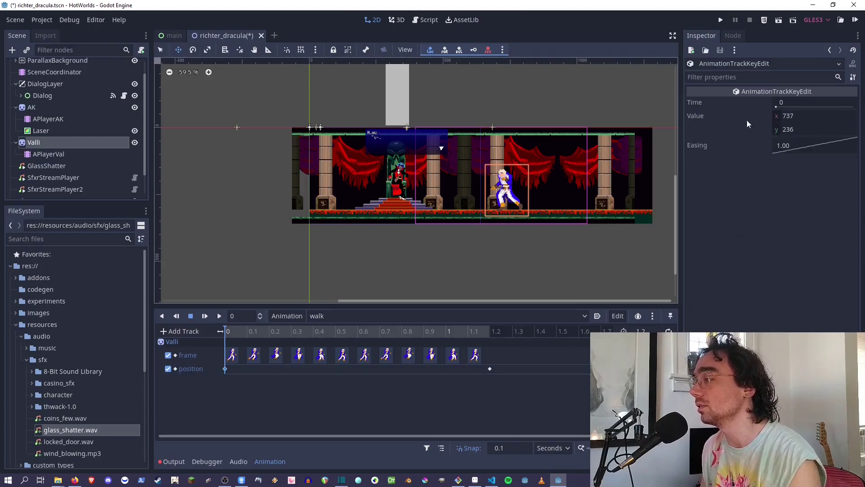
left_click(490, 368)
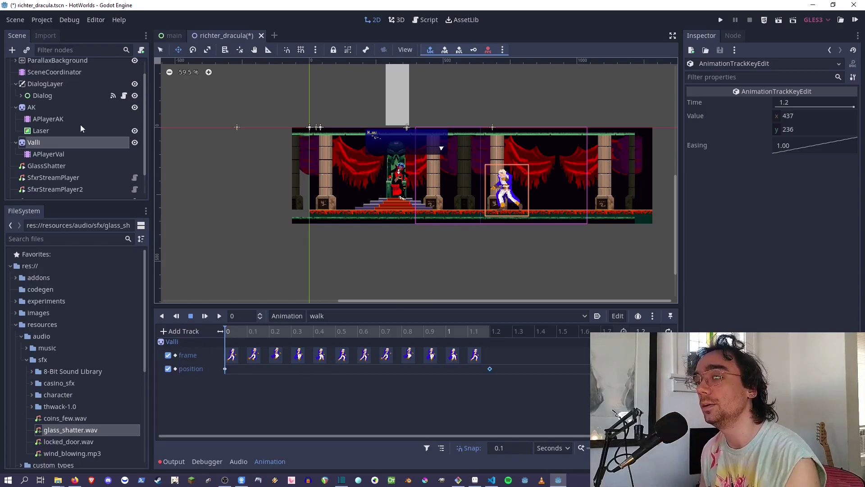
left_click(58, 155)
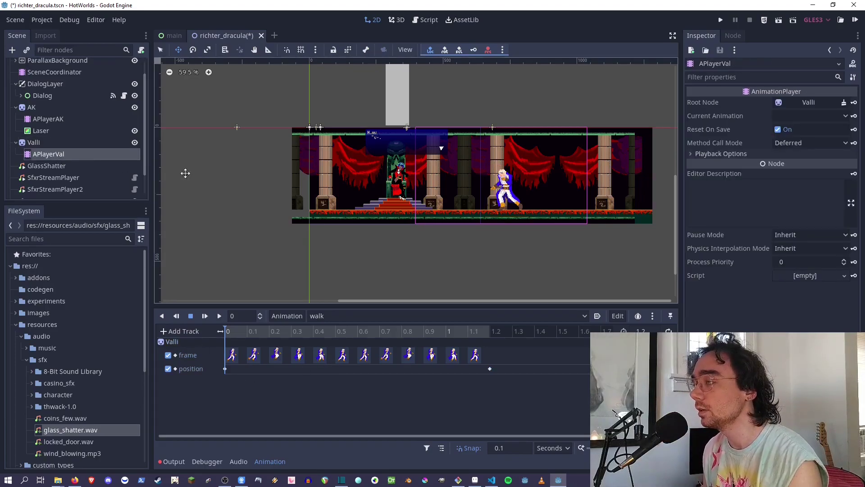
left_click_drag(147, 169, 152, 170)
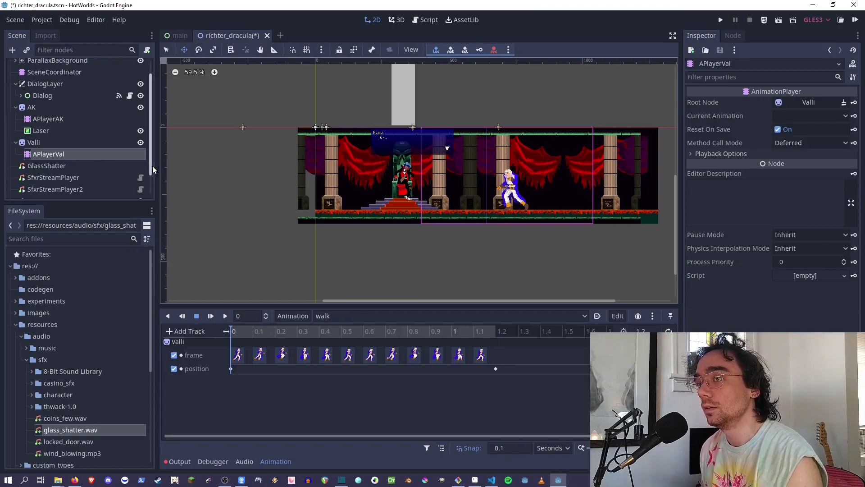
Step: Reopen APlayerAK's light animation, scrub it from 0 to 0.6 seconds with the throne in view, and return to 0
left_click(48, 120)
left_click_drag(400, 306, 401, 311)
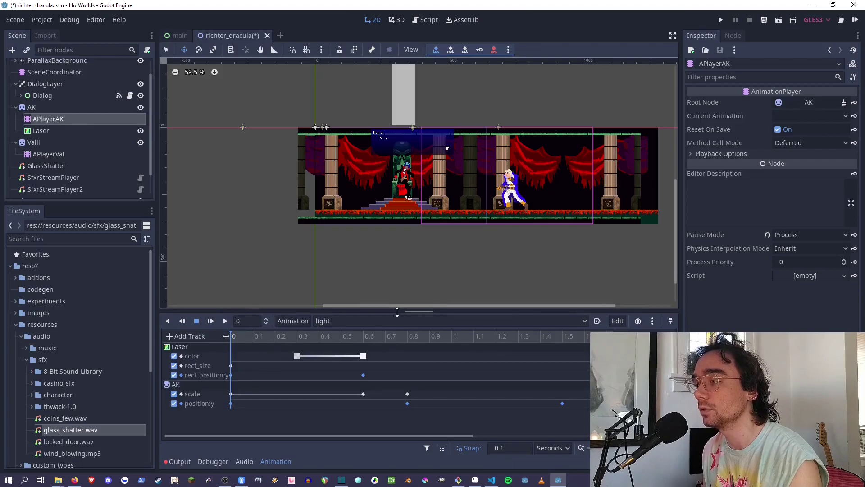
scroll(408, 154, "down", 1)
scroll(419, 117, "up", 3)
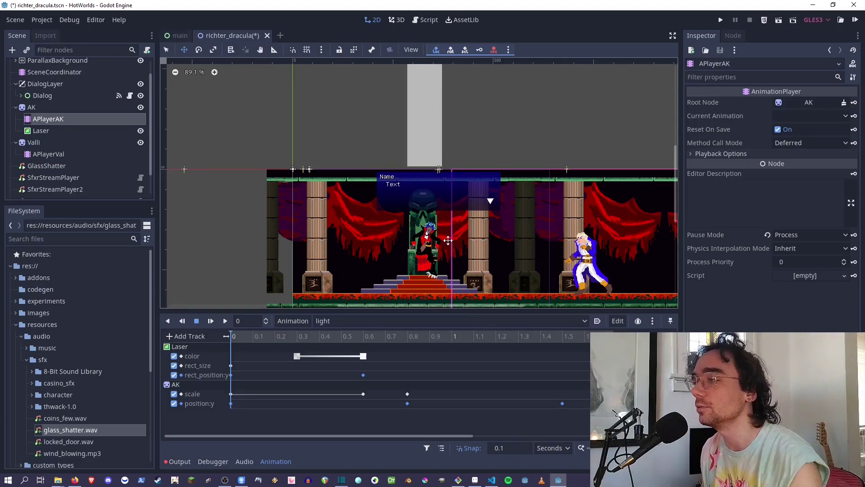
scroll(426, 239, "up", 3)
scroll(427, 235, "down", 1)
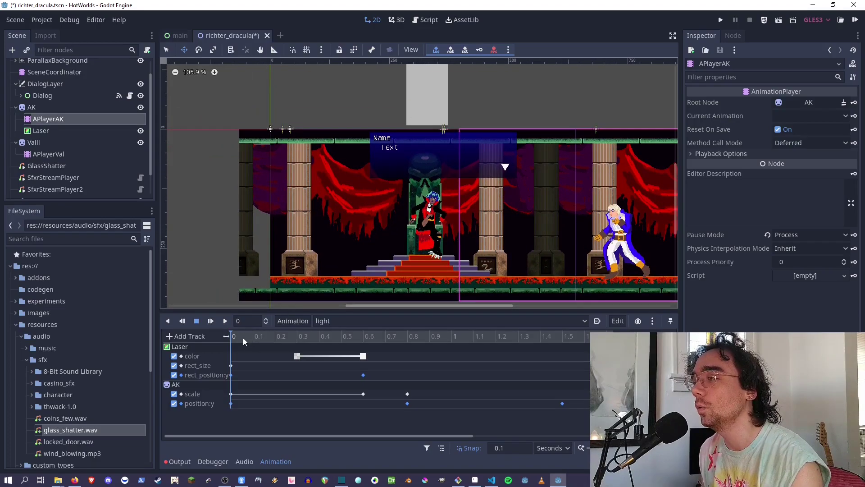
left_click_drag(243, 337, 361, 325)
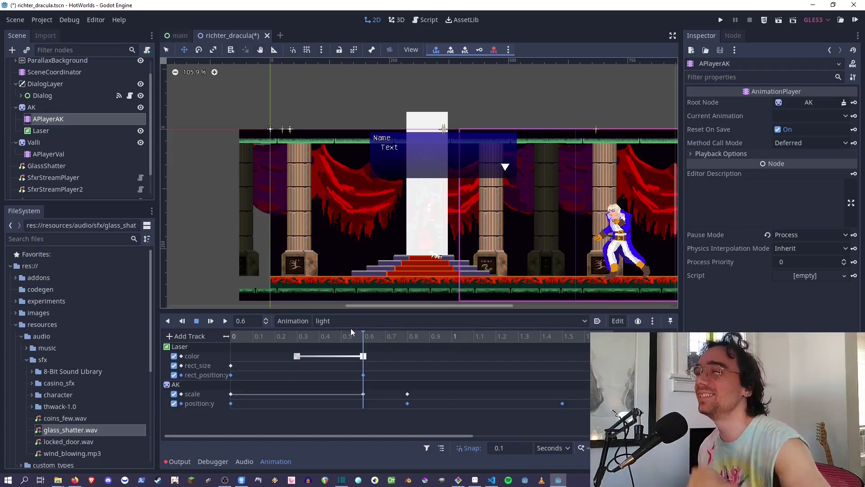
left_click_drag(336, 337, 228, 349)
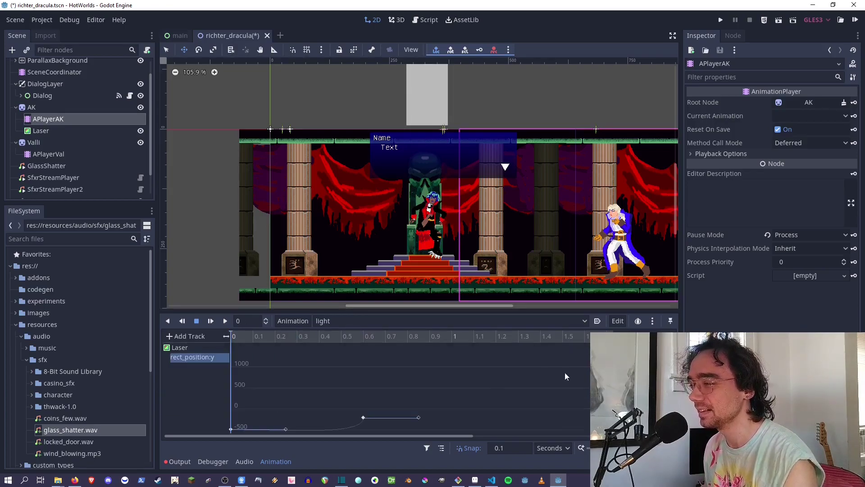
Step: Enlarge the Animation panel and delete the Laser's rect_position:y key at 0.6 seconds in the light animation
left_click_drag(419, 312, 419, 246)
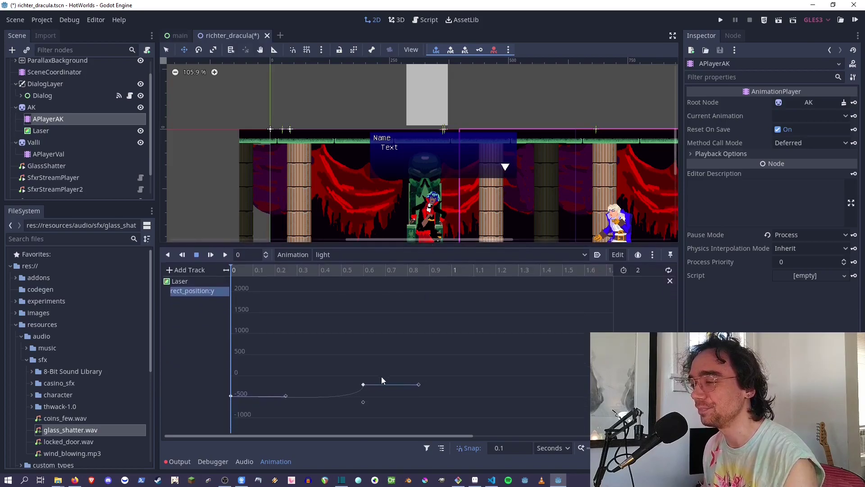
left_click_drag(353, 376, 374, 406)
right_click(363, 384)
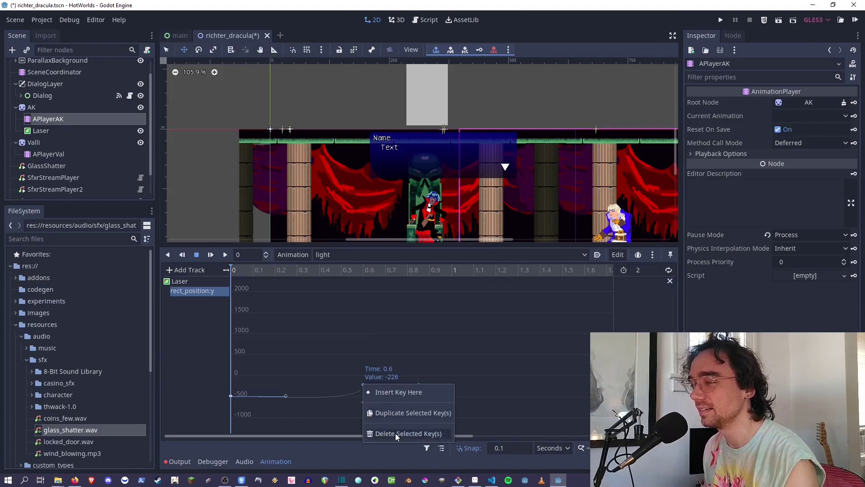
left_click(396, 434)
Step: At 0.4 seconds, lower the Laser over the throne to y -229 and key its position, and inspect that key
left_click_drag(252, 270, 316, 313)
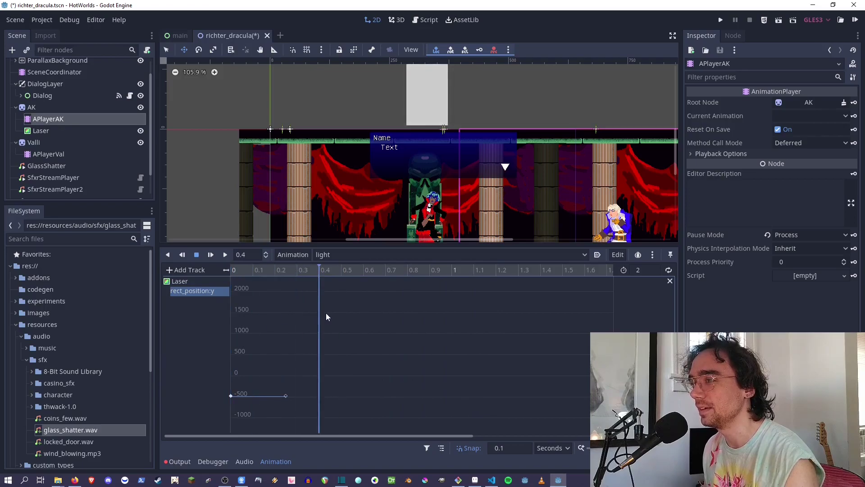
scroll(332, 184, "down", 2)
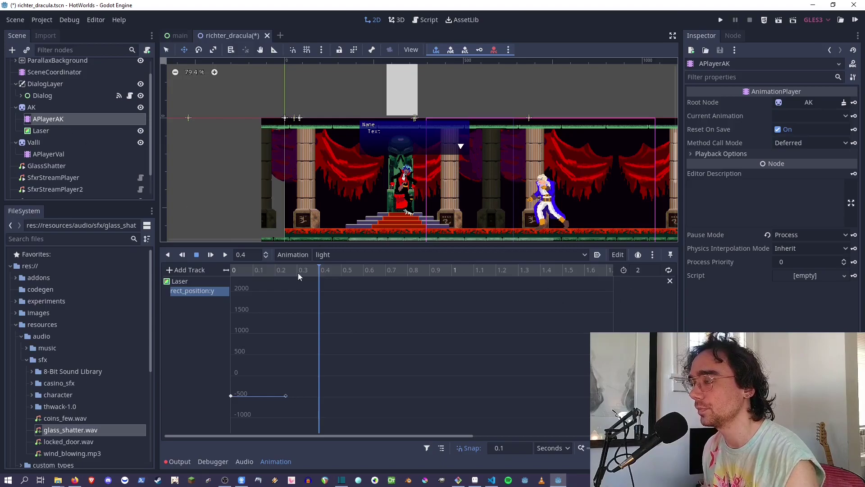
left_click(670, 280)
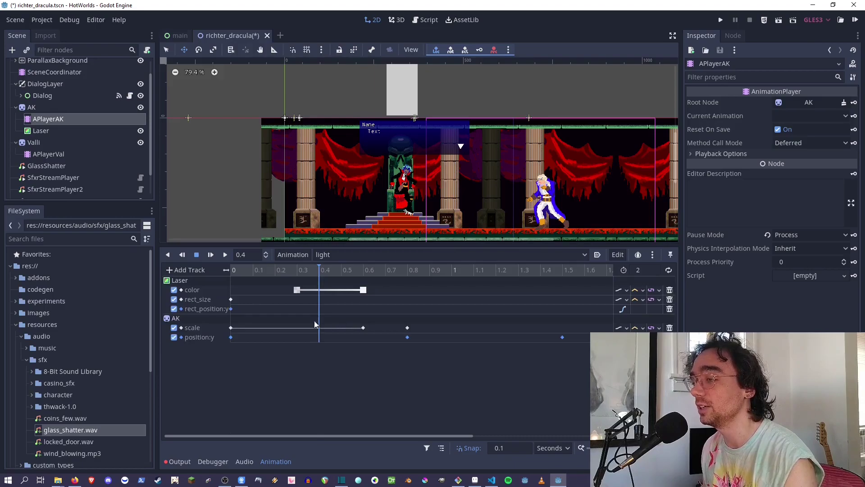
left_click(40, 131)
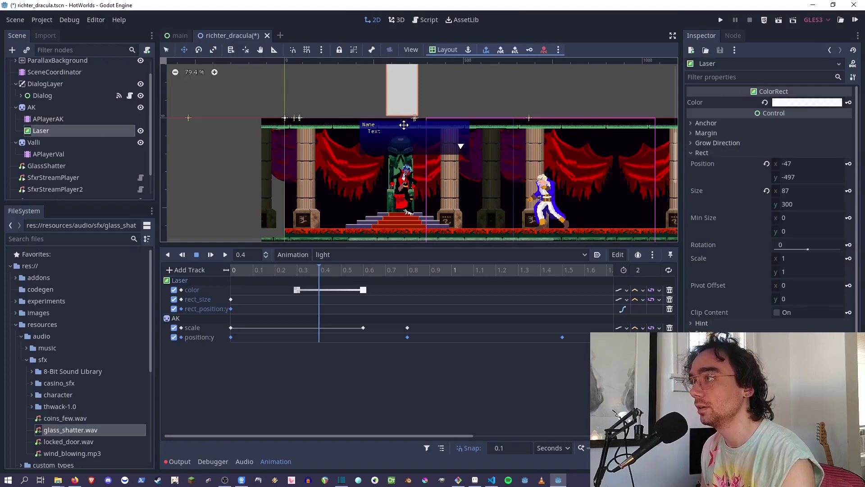
left_click_drag(403, 125, 400, 221)
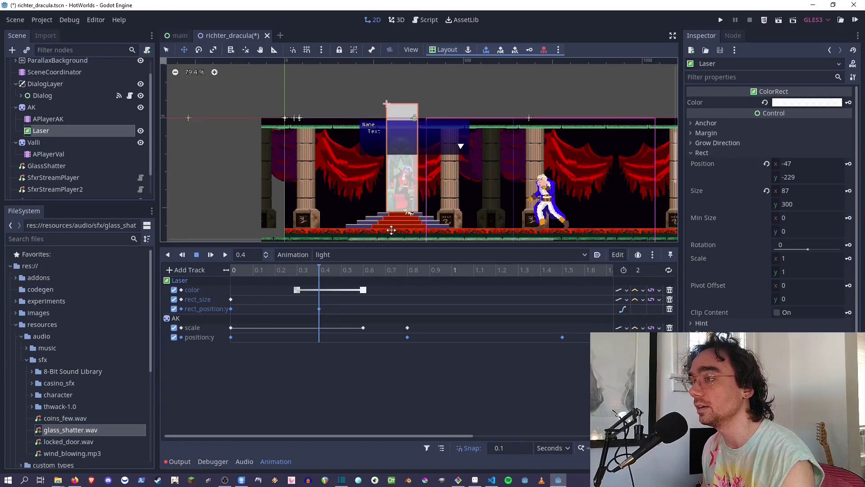
left_click(319, 309)
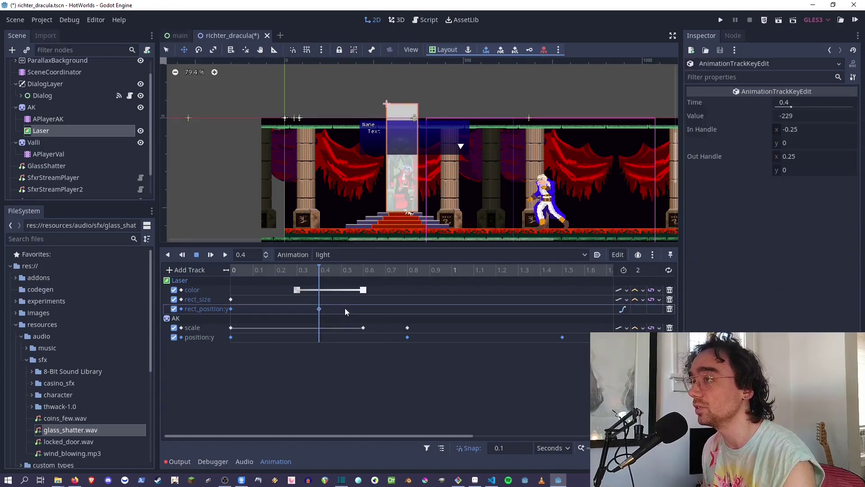
Step: Reshape the rect_position:y curve at the 0.4-second key by shortening both Bezier handles and pulling the incoming one steeply down
left_click(623, 310)
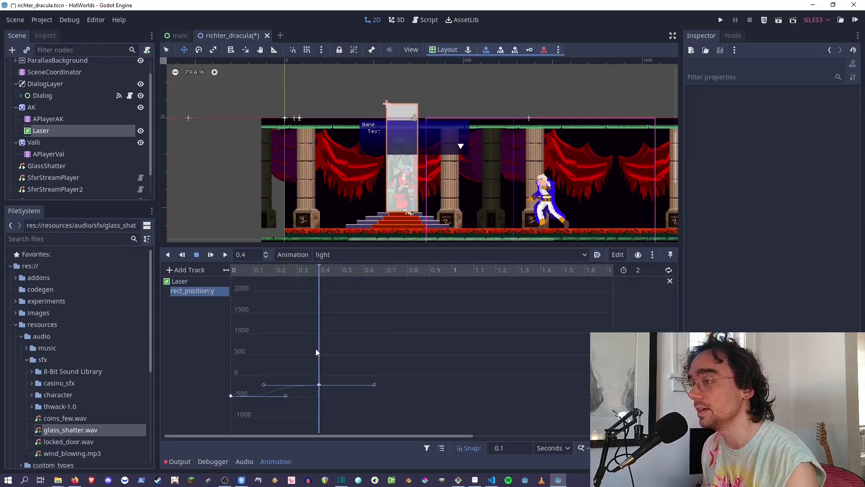
scroll(312, 388, "up", 7)
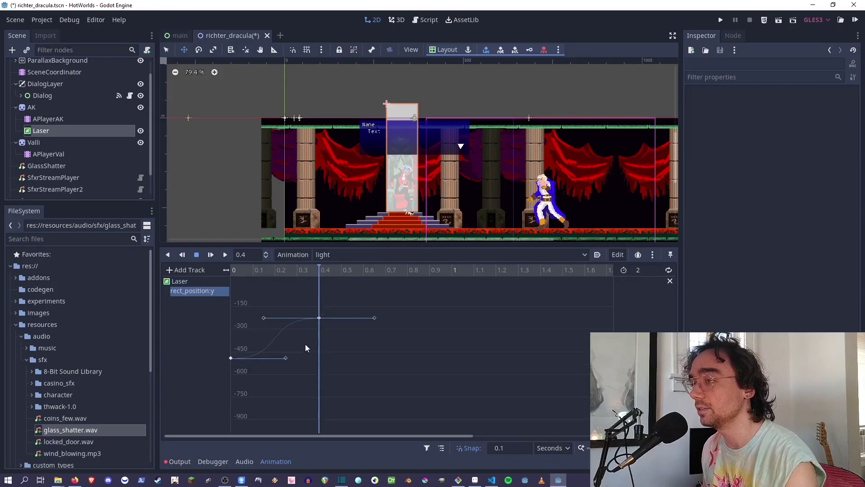
scroll(306, 348, "up", 1)
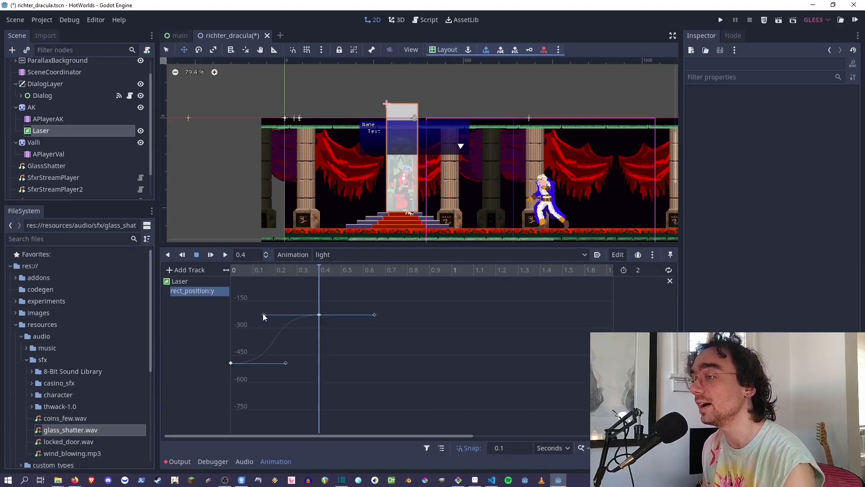
mouse_move(263, 315)
left_mouse_down()
mouse_move(282, 354)
mouse_move(263, 328)
mouse_move(293, 355)
mouse_move(265, 324)
left_mouse_up()
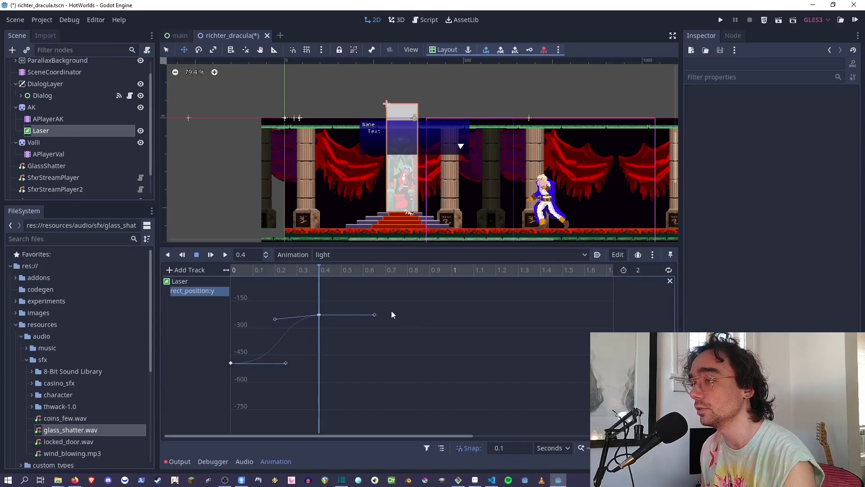
left_click_drag(374, 315, 367, 319)
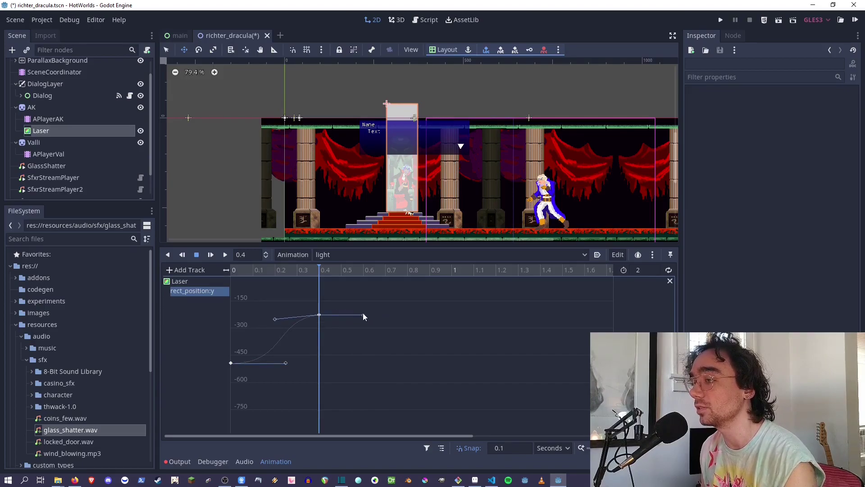
mouse_move(363, 313)
left_mouse_down()
mouse_move(353, 331)
mouse_move(363, 313)
left_mouse_up()
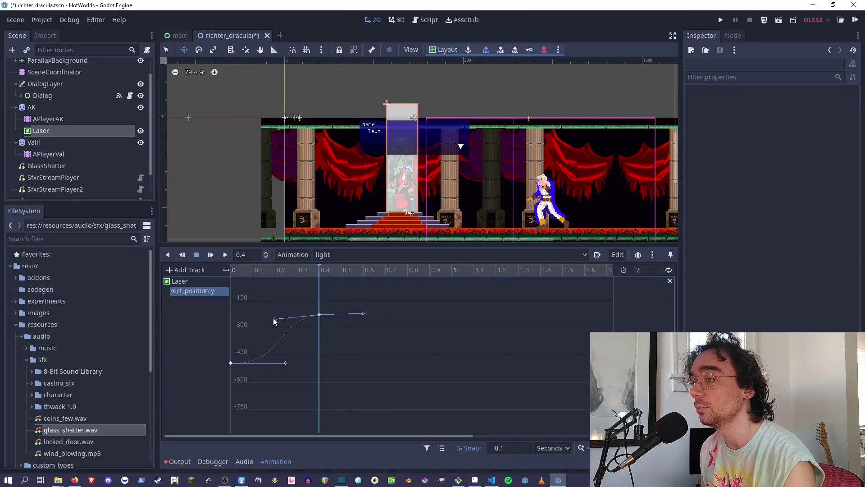
left_click_drag(275, 318, 309, 351)
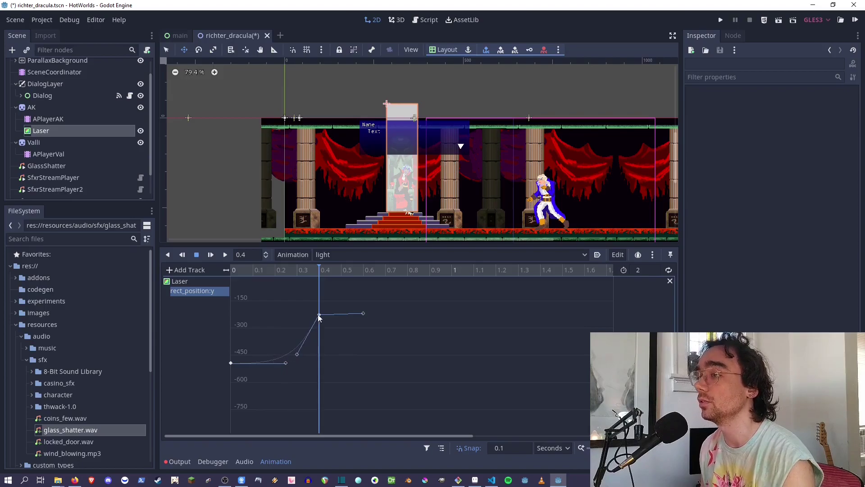
Step: Play the light animation, enlarge the Scene dock, and reselect APlayerAK
left_click(219, 254)
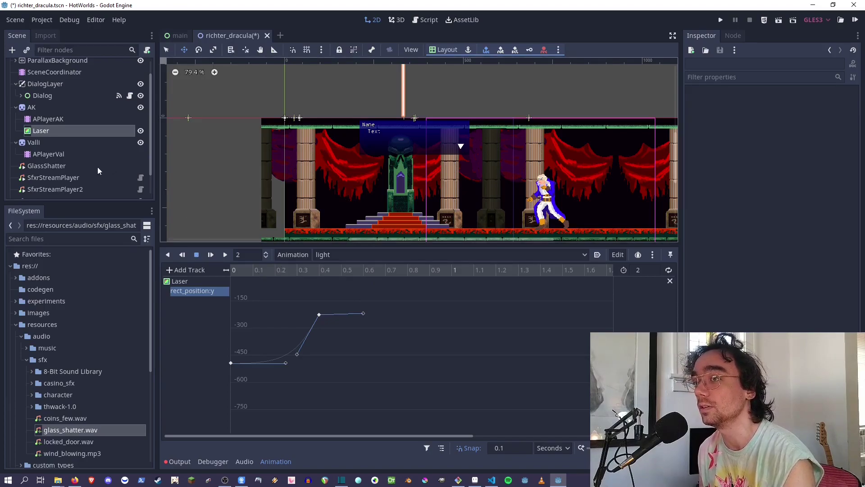
left_click_drag(88, 199, 88, 227)
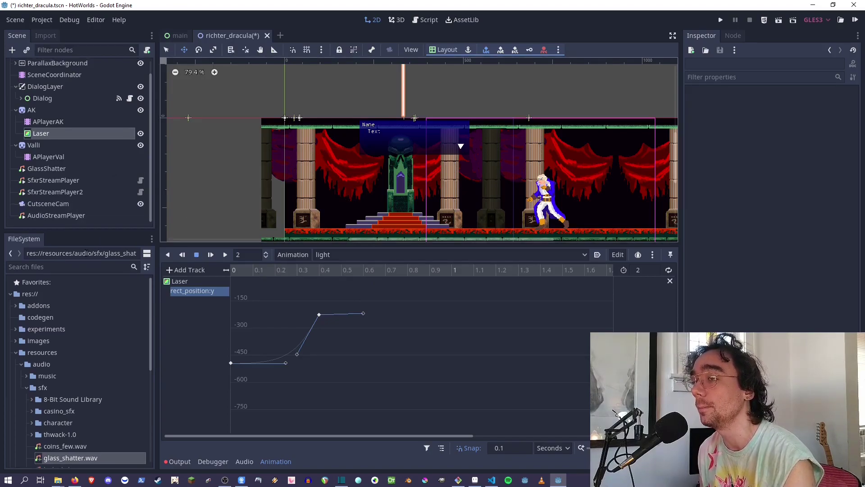
left_click(40, 123)
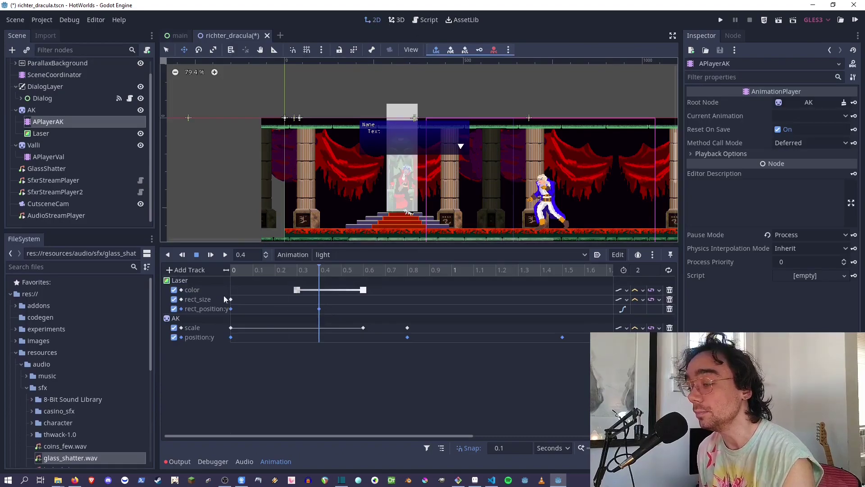
Step: Step through the light animation from 0.3 to 0.6 seconds to examine the Laser's drop and colour fade over the throne
left_click(291, 267)
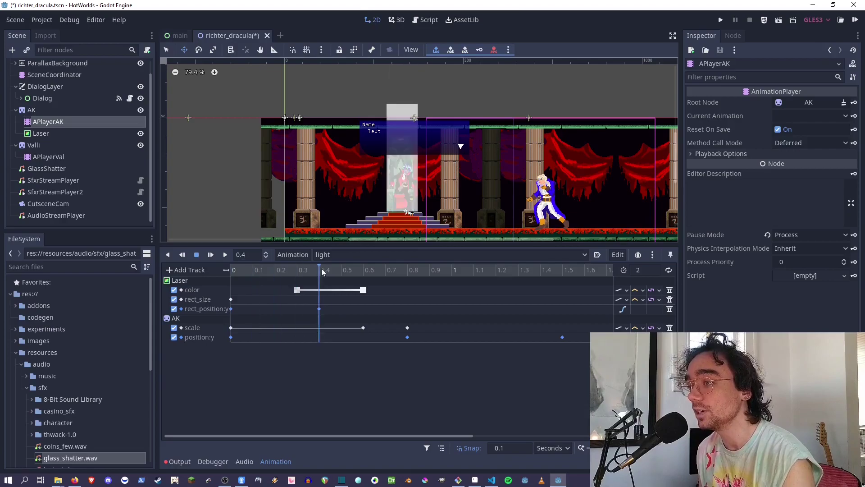
scroll(378, 172, "up", 3)
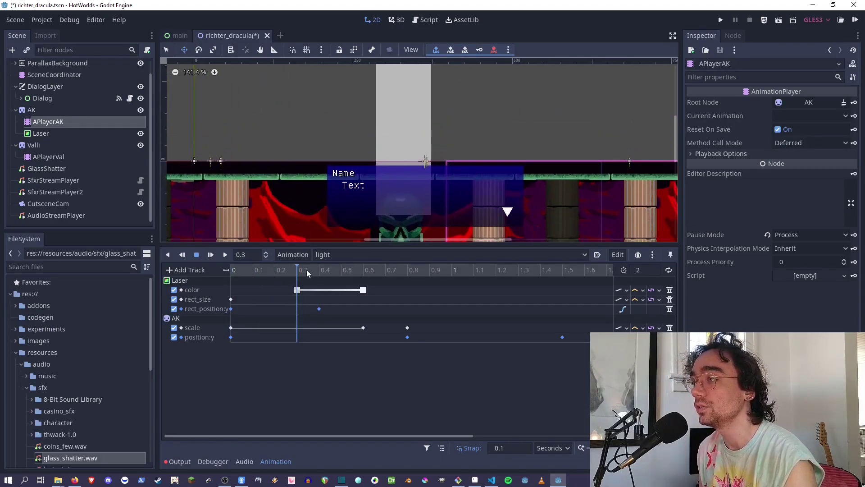
left_click(319, 269)
scroll(354, 190, "down", 1)
scroll(351, 189, "down", 2)
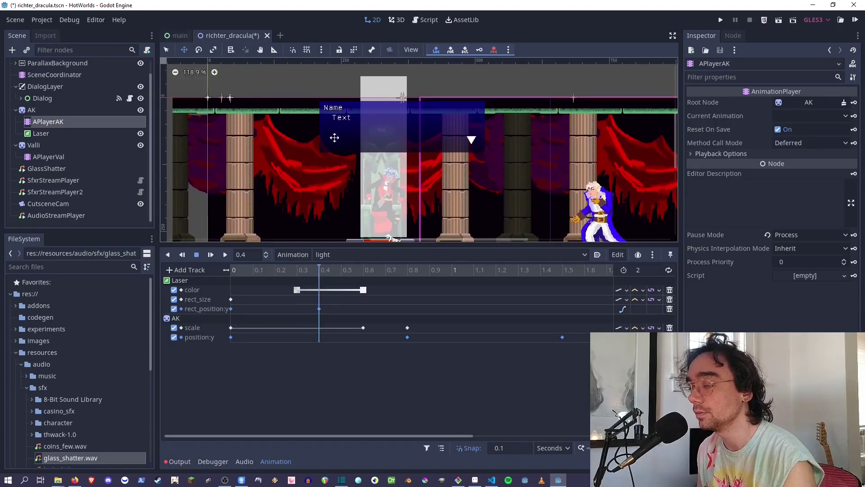
left_click(339, 271)
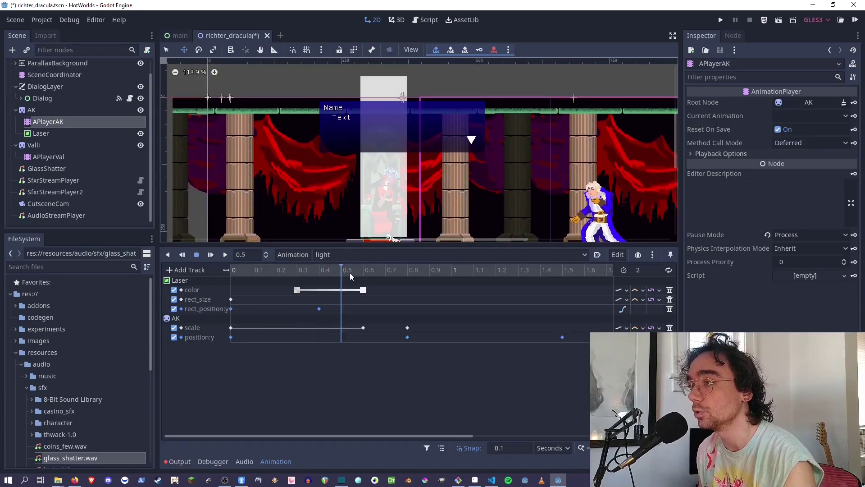
left_click(356, 273)
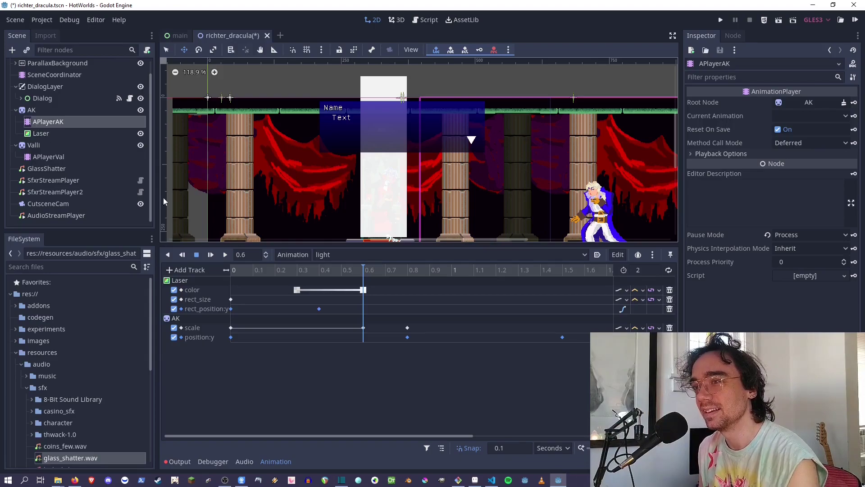
Step: Select the Laser at 0.3 seconds and set its Color alpha to 146
left_click(41, 134)
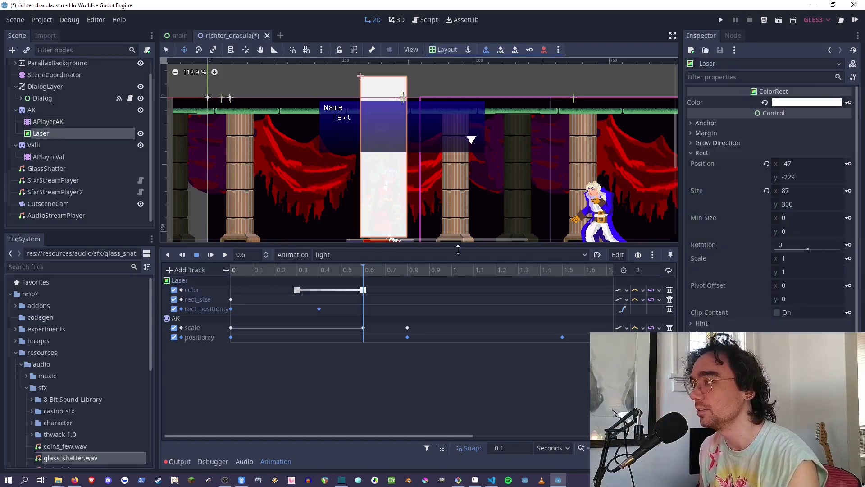
left_click_drag(363, 269, 297, 278)
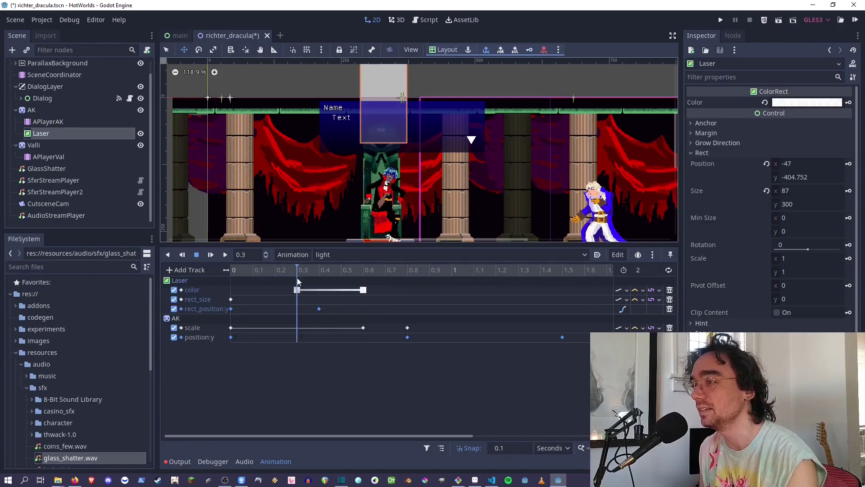
left_click(783, 104)
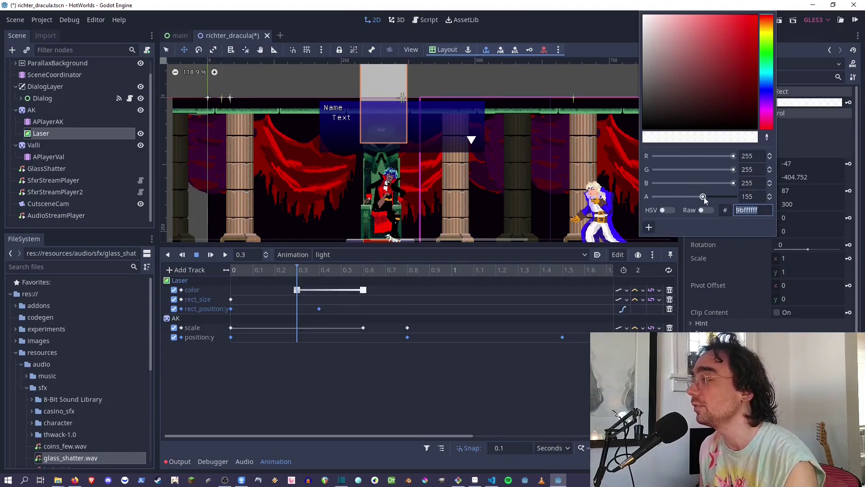
left_click_drag(703, 197, 700, 197)
left_click(512, 18)
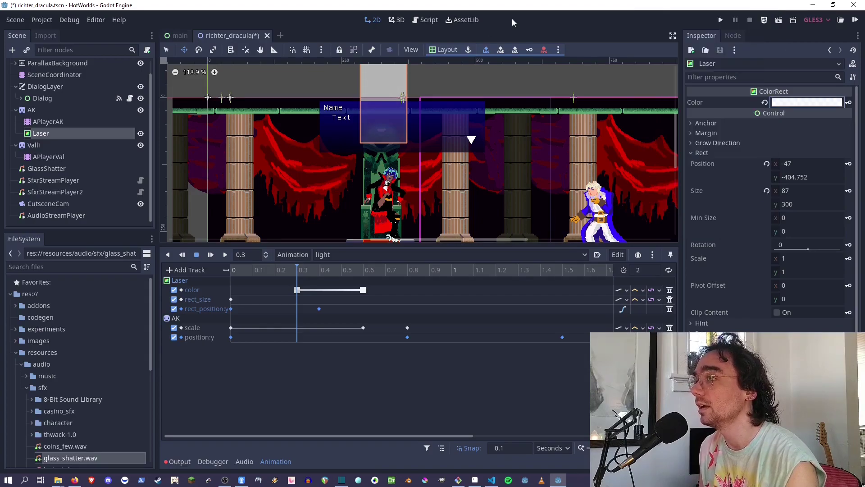
Step: Delete the Laser's color track and scrub the light animation from 0 to 0.6 seconds and back to 0.4
left_click(670, 289)
left_click_drag(293, 270, 198, 274)
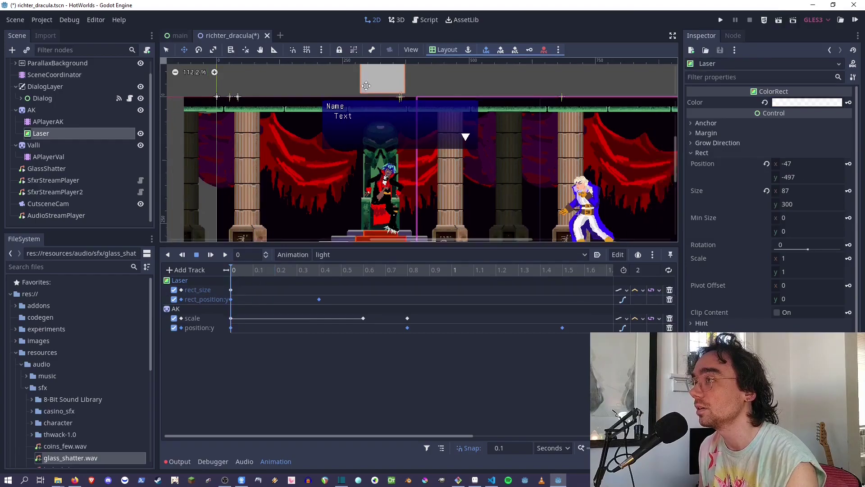
scroll(377, 175, "down", 2)
scroll(377, 176, "down", 1)
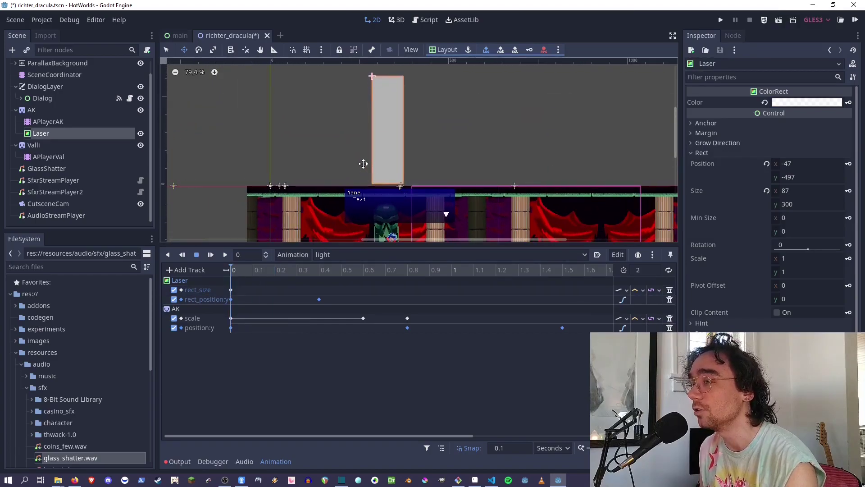
left_click_drag(236, 271, 363, 270)
scroll(353, 216, "up", 2)
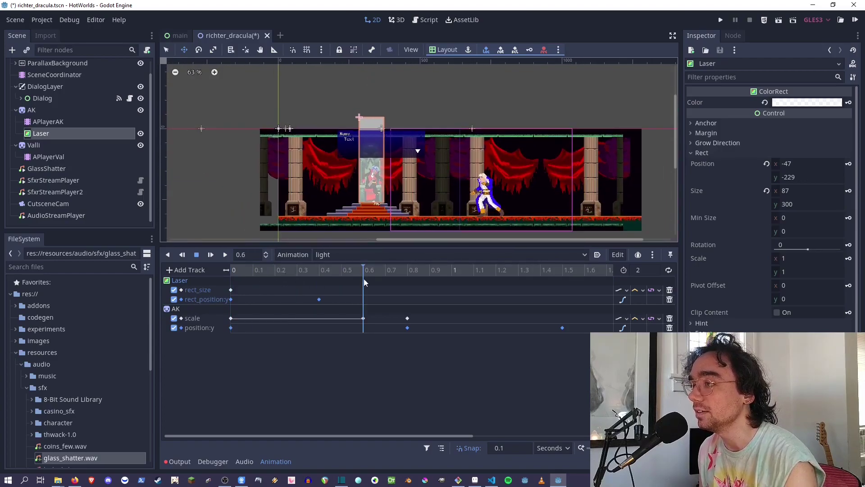
scroll(385, 184, "up", 3)
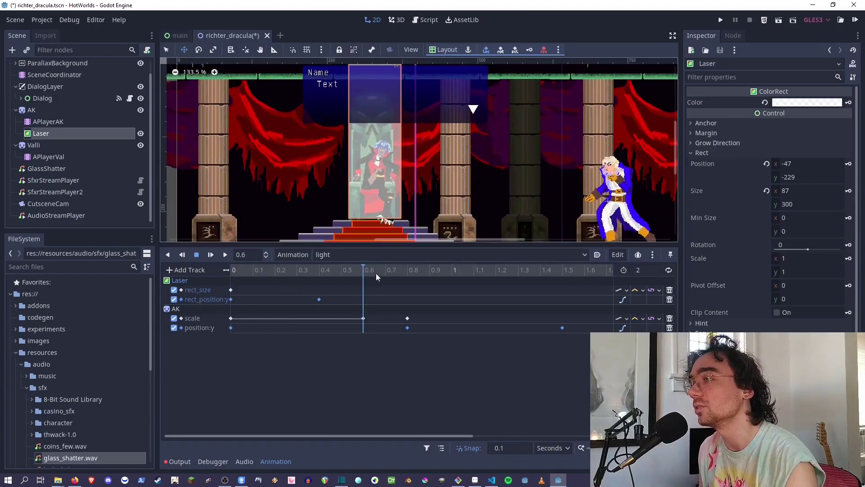
left_click_drag(376, 273, 317, 280)
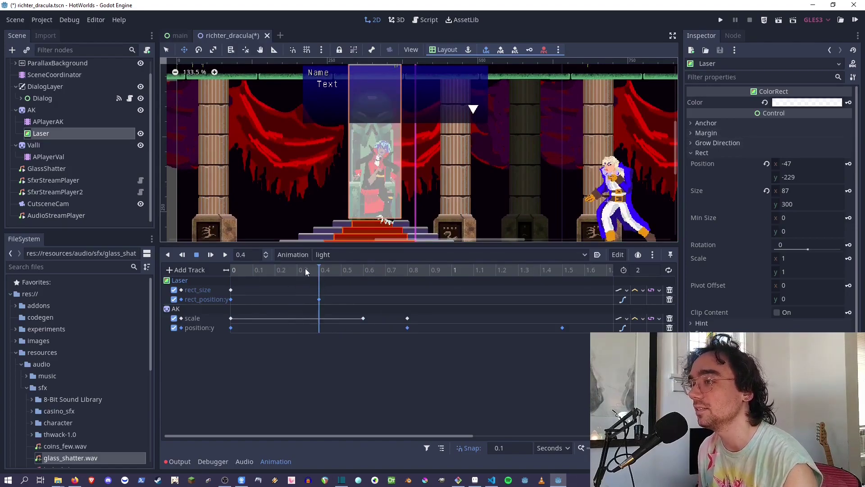
Step: Move to 0.3 seconds in the light animation and check the Laser's Color settings in the color picker
left_click(305, 269)
left_click(806, 102)
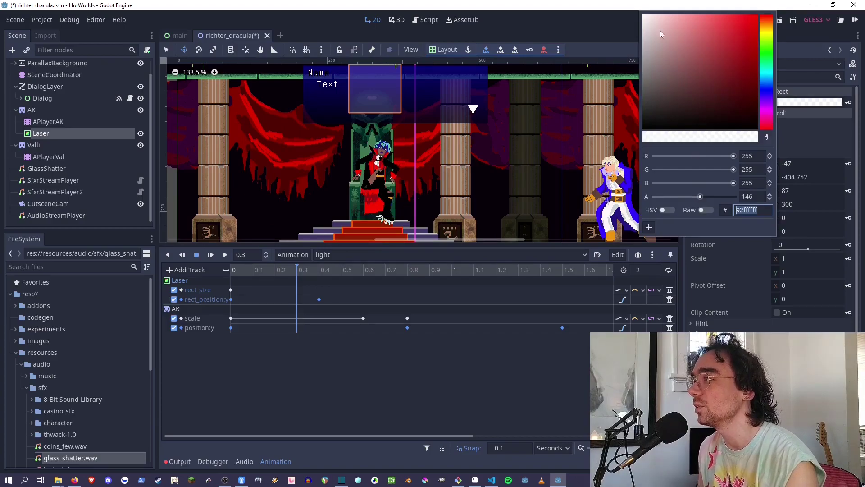
left_click(535, 65)
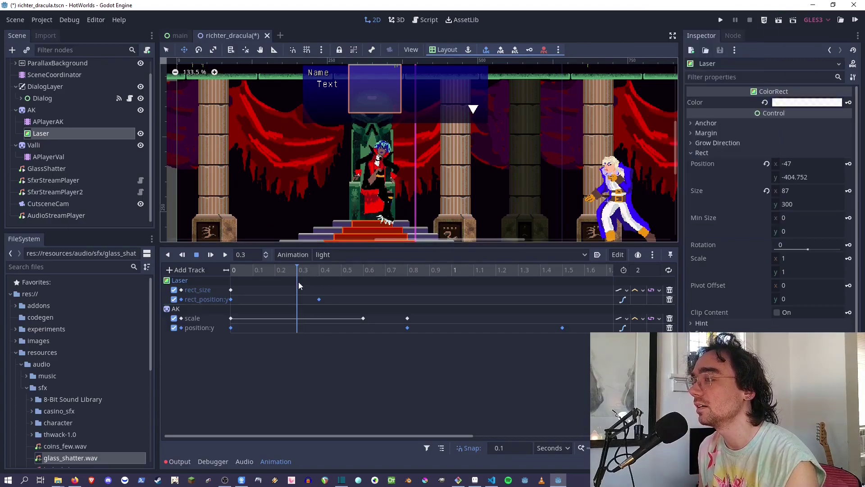
scroll(371, 144, "up", 1)
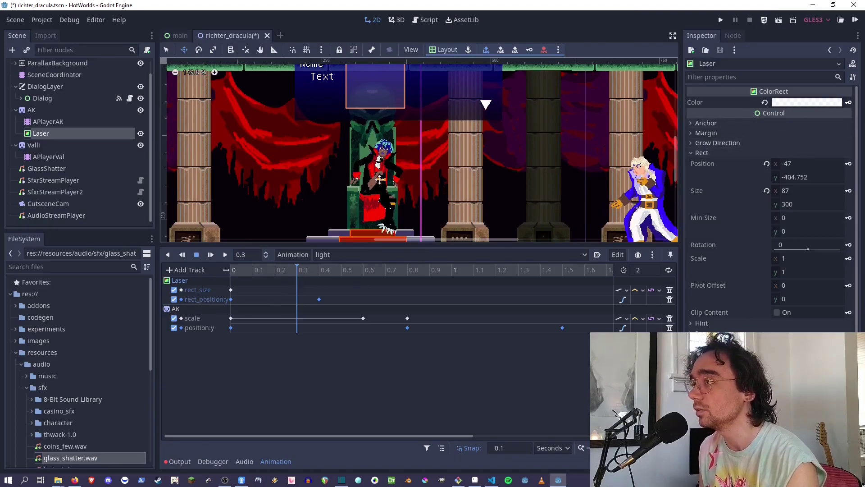
Step: Set the Laser's Color alpha to 252 at 0.6 seconds, scrub back along the light animation and inspect the rect_size key
left_click_drag(281, 269, 215, 282)
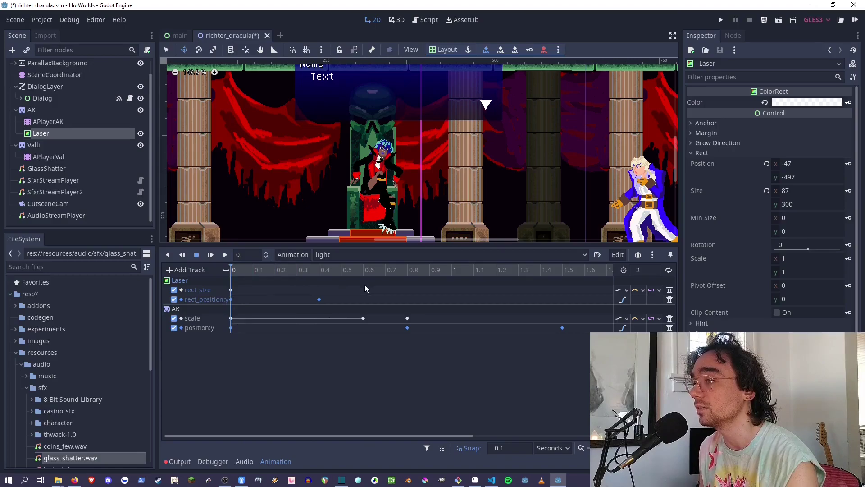
left_click(362, 269)
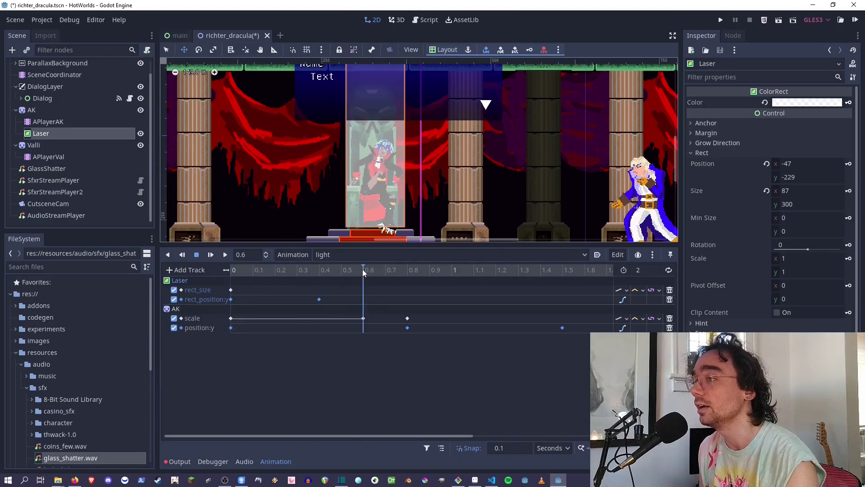
left_click(795, 102)
left_click_drag(698, 199, 732, 198)
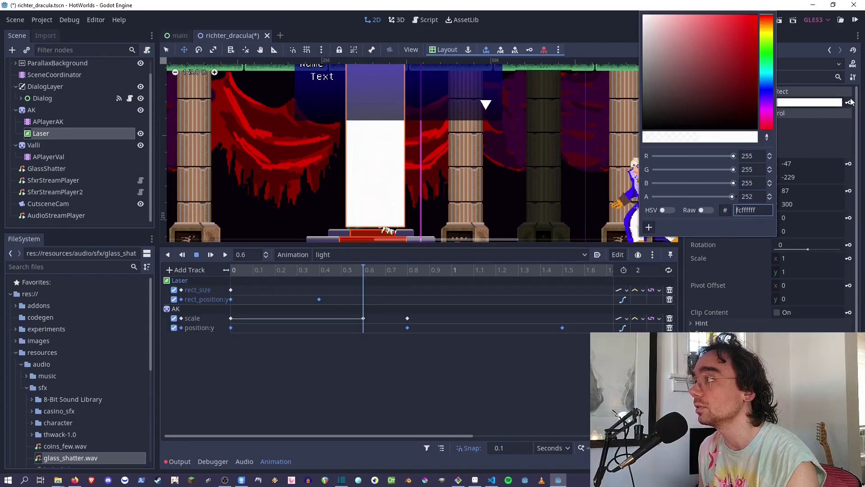
left_click(829, 105)
left_click(339, 272)
left_click_drag(336, 272, 288, 296)
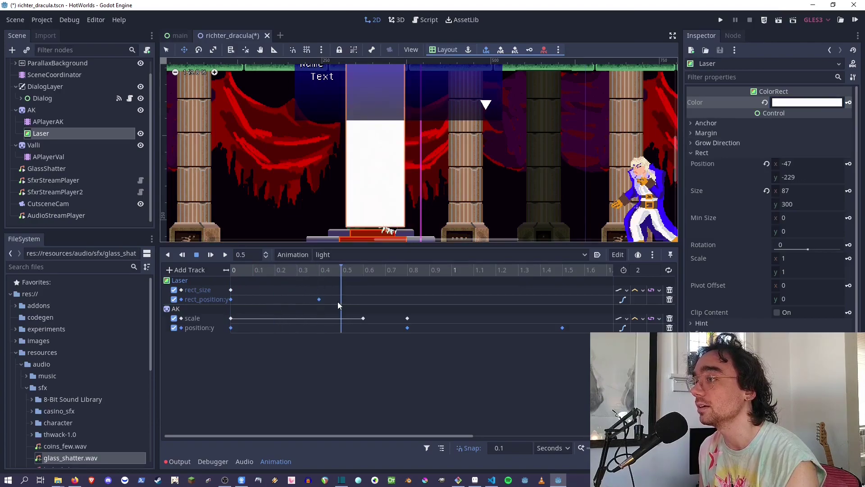
left_click(231, 290)
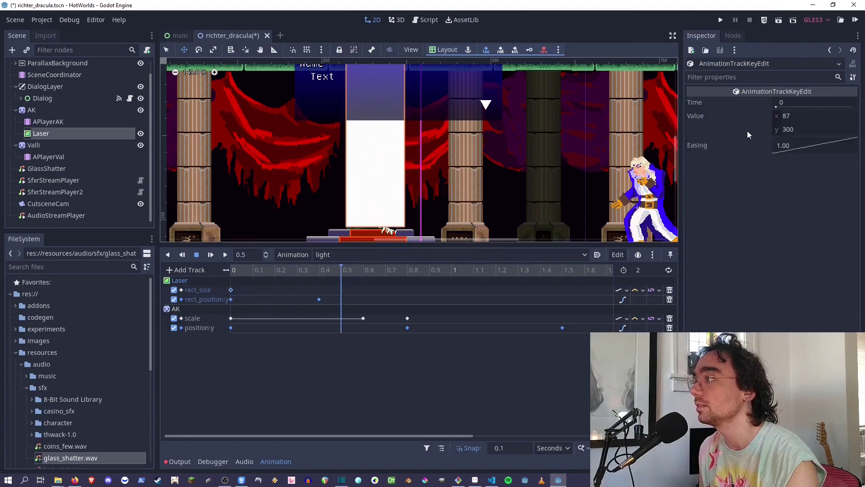
Step: At 0 seconds, set the Laser's Color alpha to 127 and key it on a new color track
left_click_drag(276, 269, 227, 269)
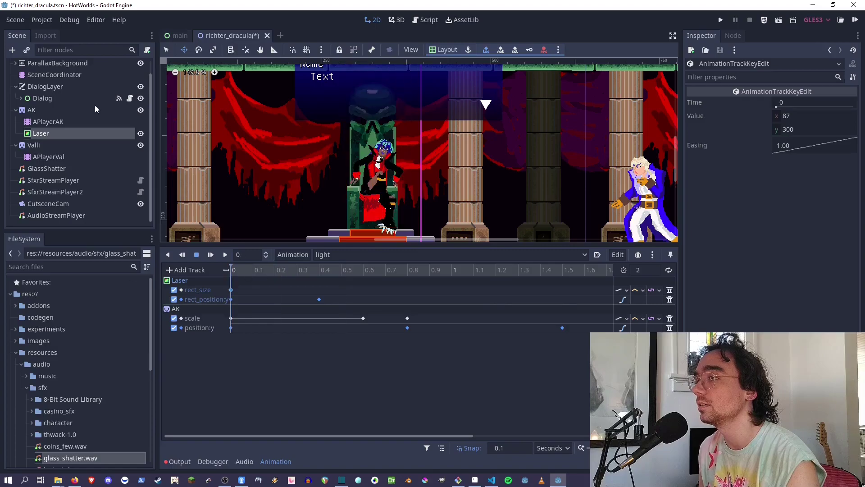
left_click(69, 132)
left_click(793, 103)
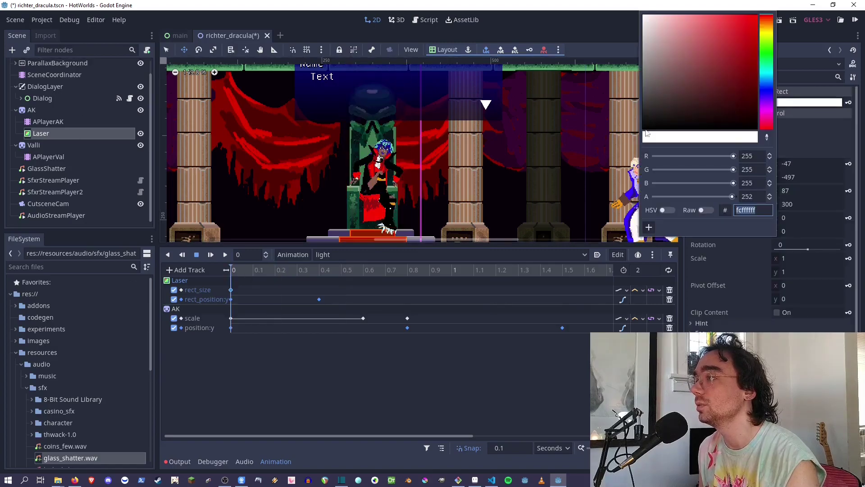
left_click(696, 197)
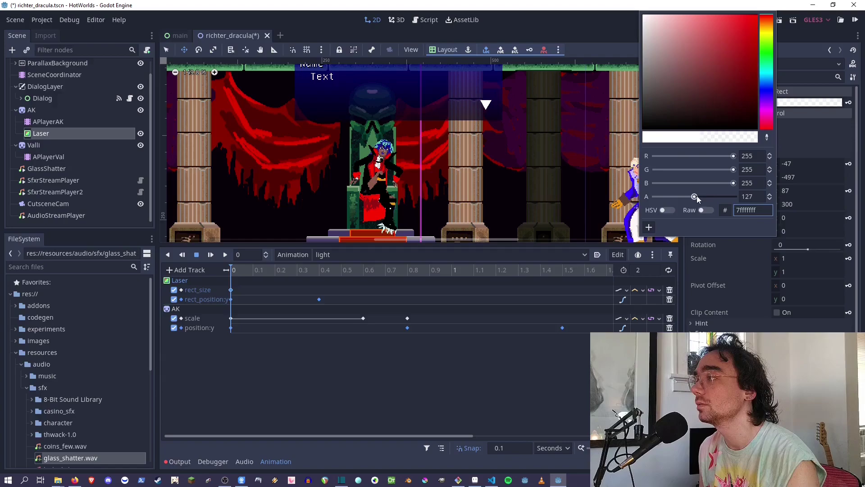
left_click(848, 102)
left_click(848, 102)
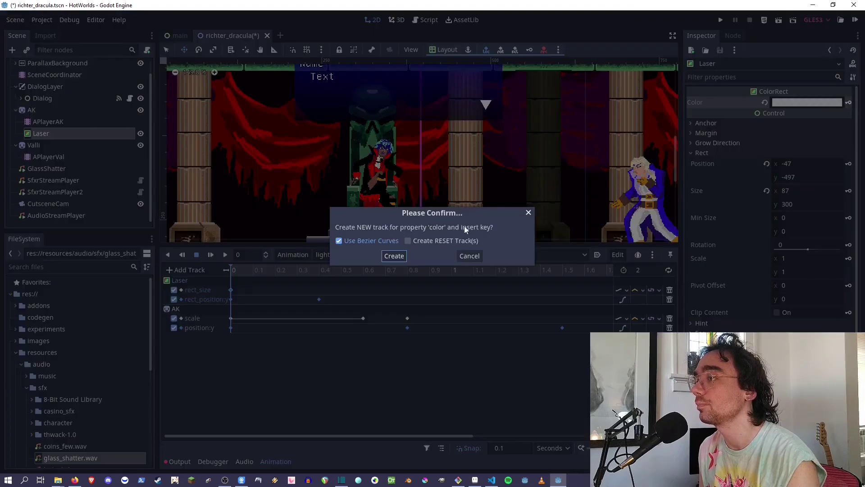
left_click(394, 256)
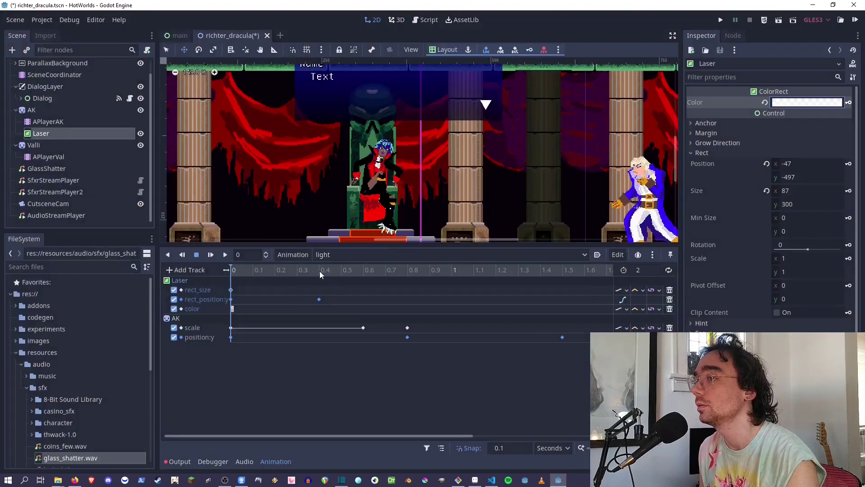
Step: At 0.6 seconds, set the Laser's Color alpha to 221 and insert a key for it
left_click_drag(320, 271, 363, 269)
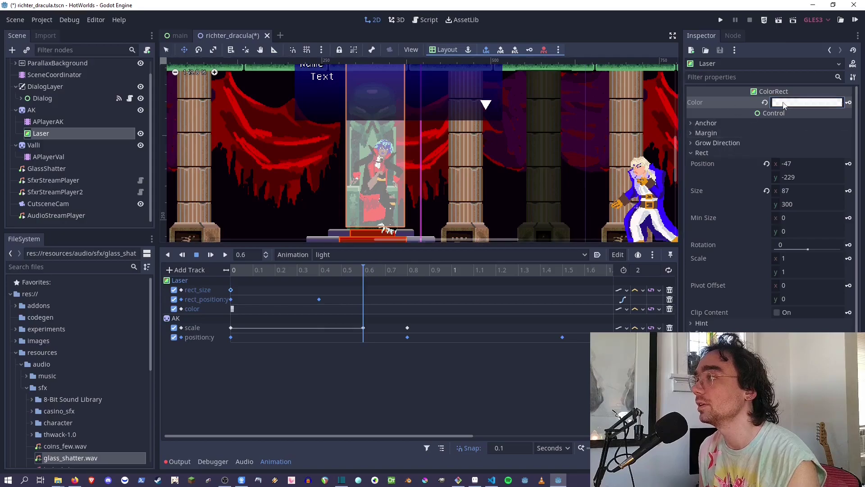
left_click(798, 102)
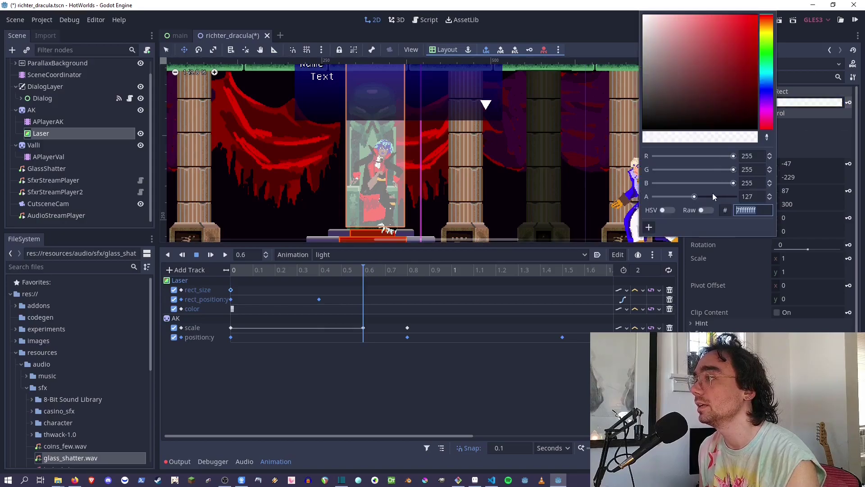
left_click_drag(712, 197, 724, 197)
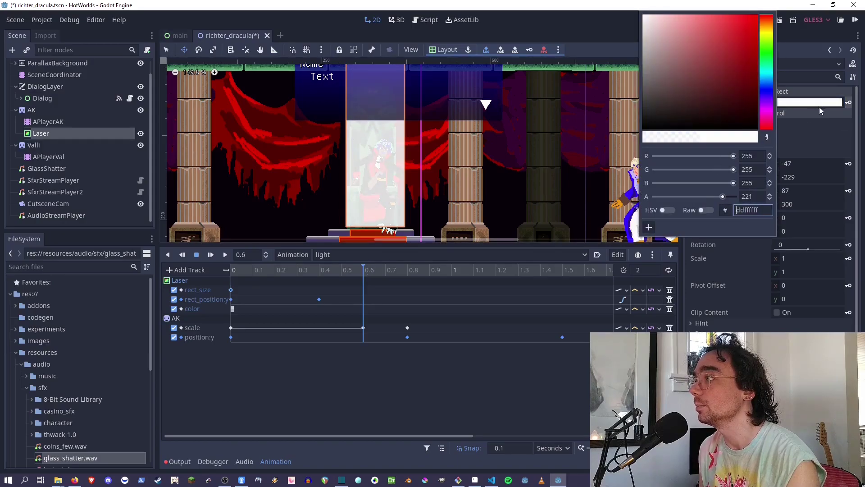
left_click(848, 102)
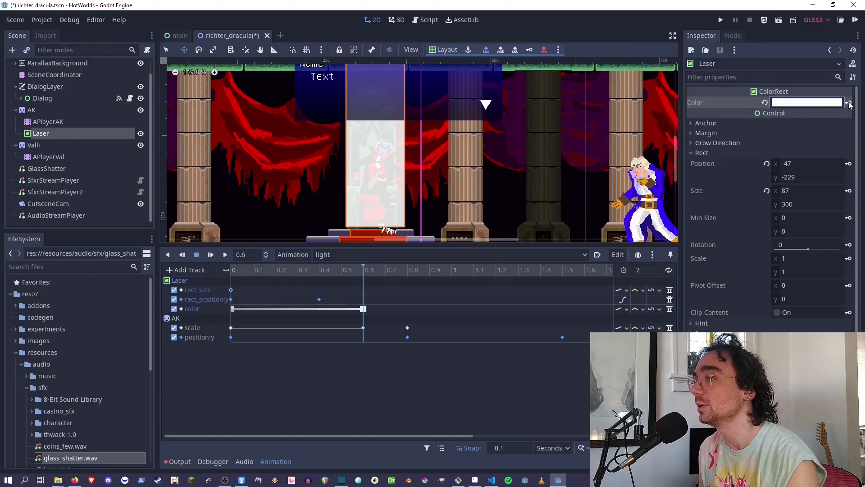
Step: Step through the light animation from 0 to 0.4 seconds to examine the Laser's color change as it descends
left_click(346, 269)
left_click_drag(334, 270, 232, 273)
scroll(364, 178, "down", 5)
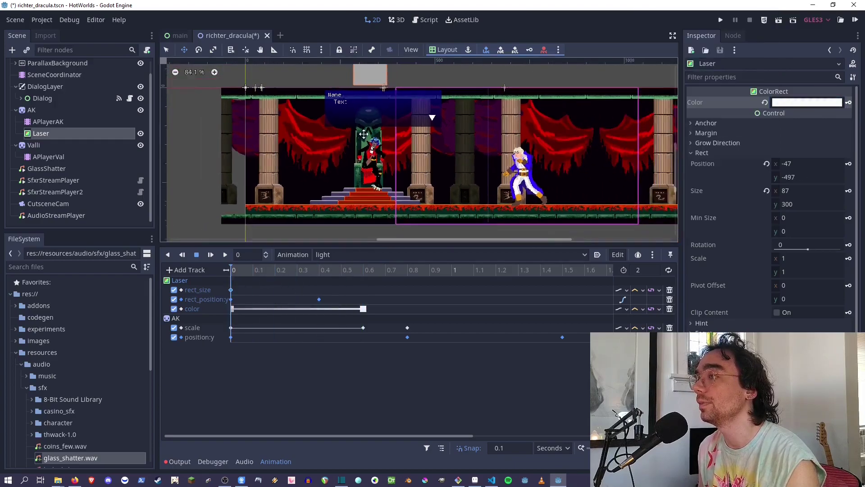
scroll(364, 179, "up", 1)
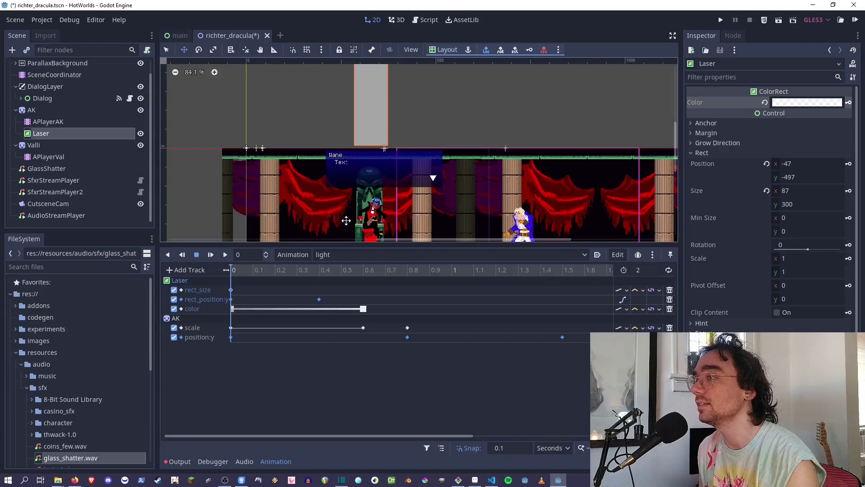
left_click(248, 270)
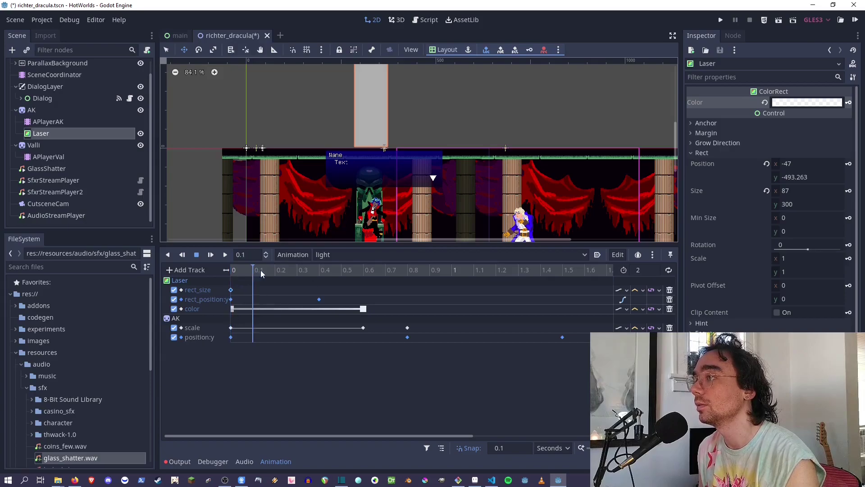
left_click(273, 271)
left_click(296, 271)
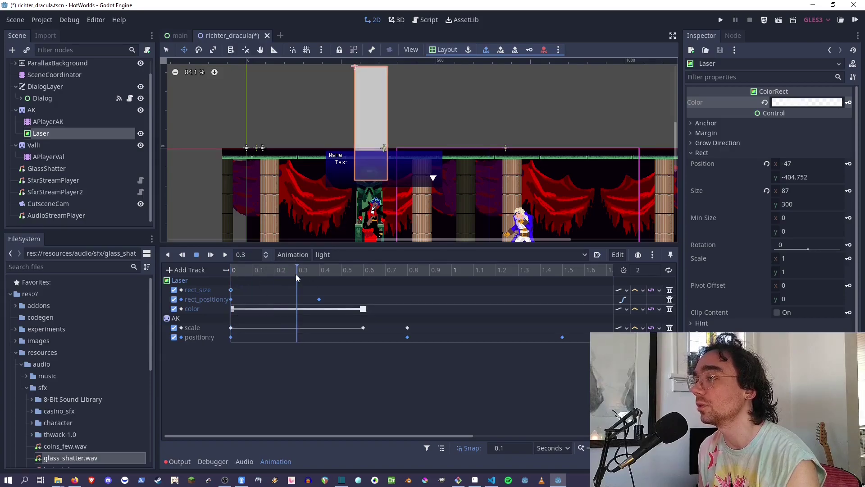
left_click(309, 271)
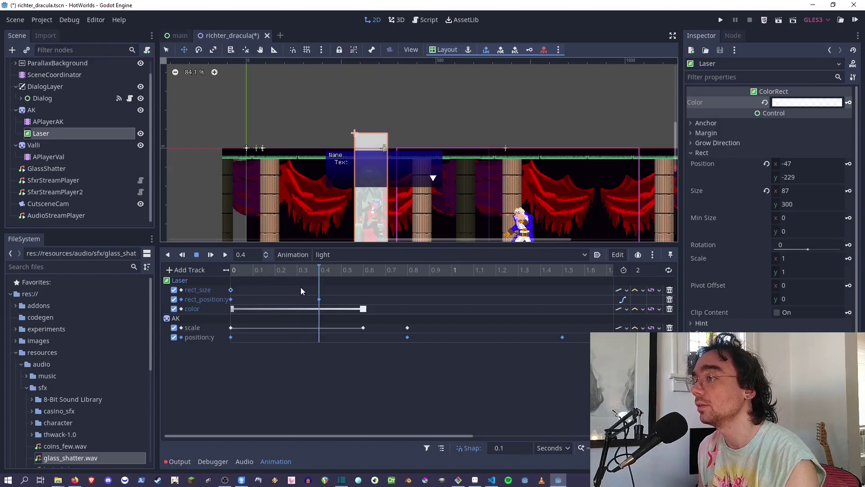
scroll(379, 148, "down", 2)
Step: Insert a key at 0.3 seconds on the Laser's color track
left_click(308, 271)
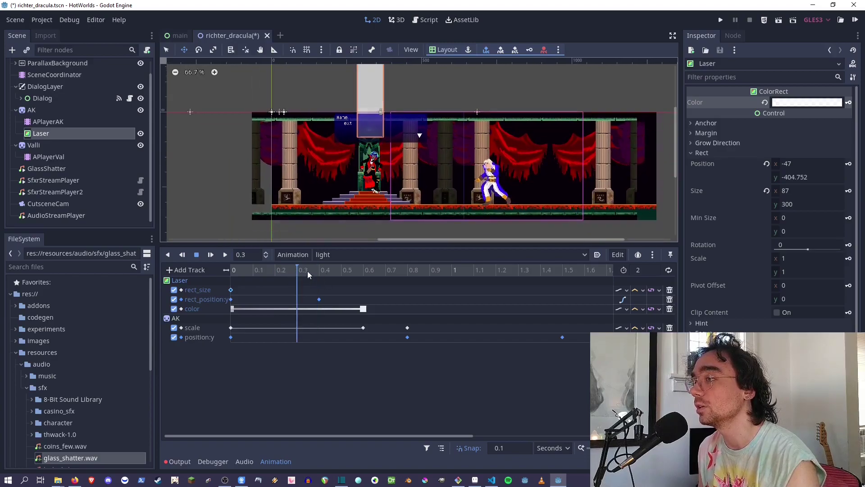
left_click(232, 309)
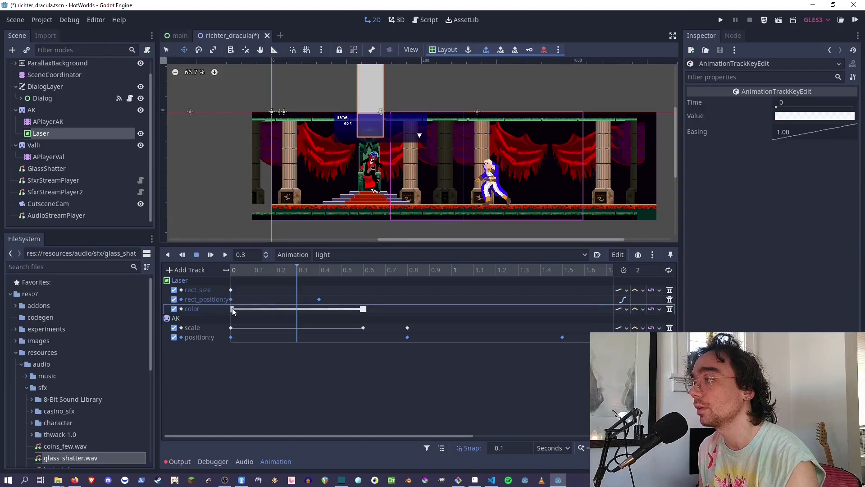
middle_click_drag(363, 112, 361, 154)
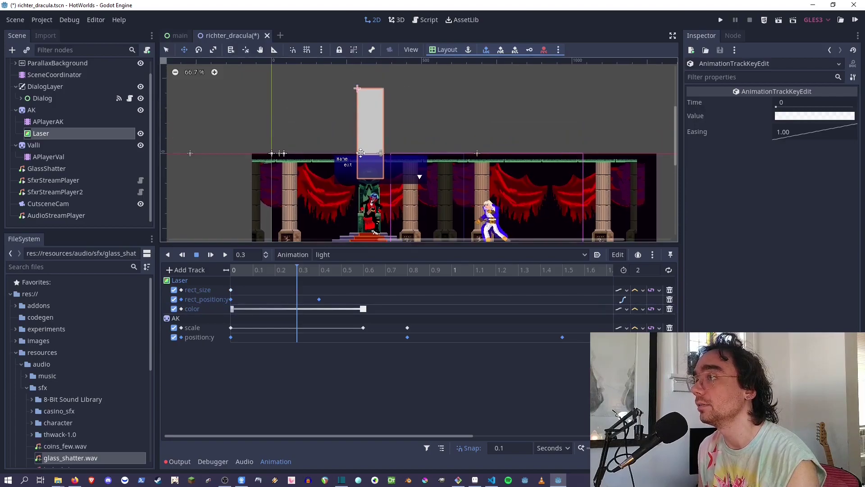
right_click(298, 311)
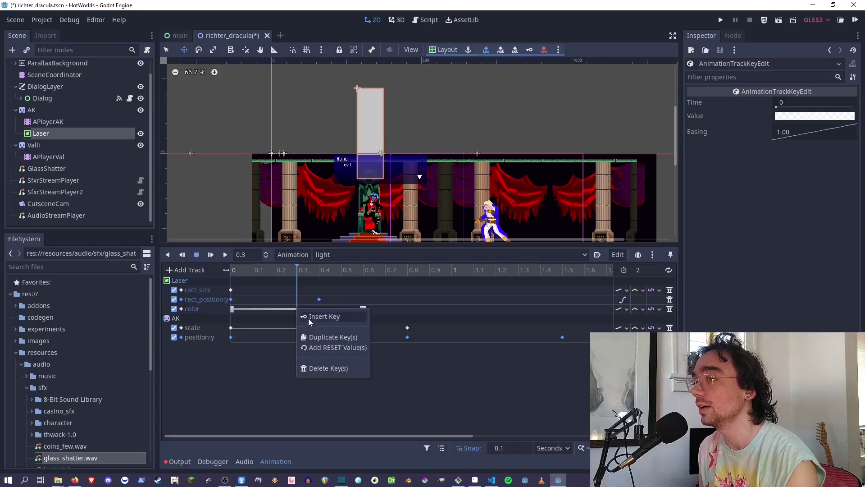
left_click(232, 311)
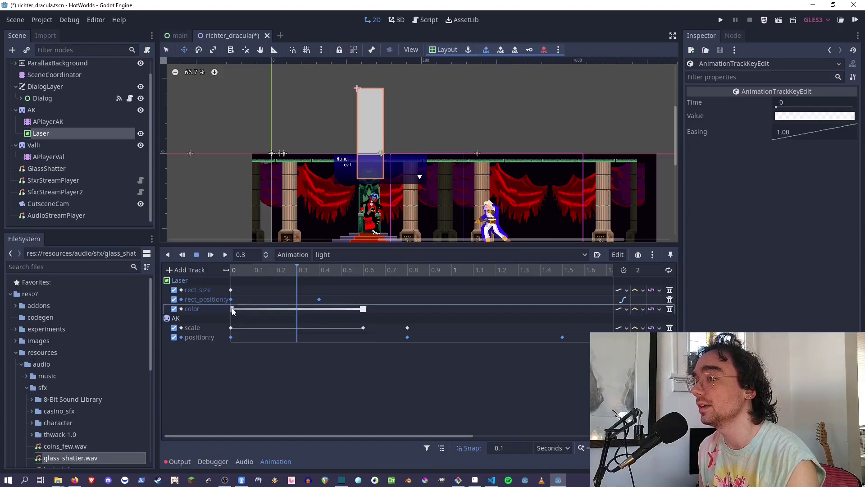
right_click(297, 311)
left_click(318, 315)
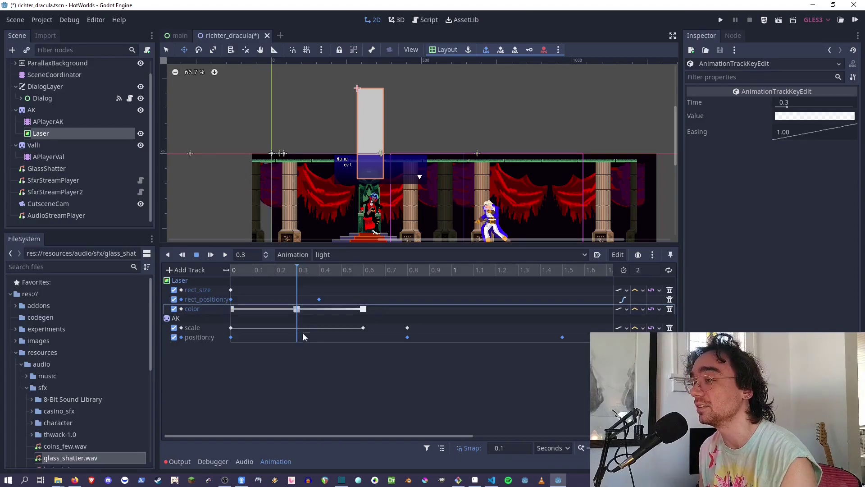
Step: Play the light animation from the start to review the whole stage, and return to 0.6 seconds
left_click_drag(292, 271, 358, 280)
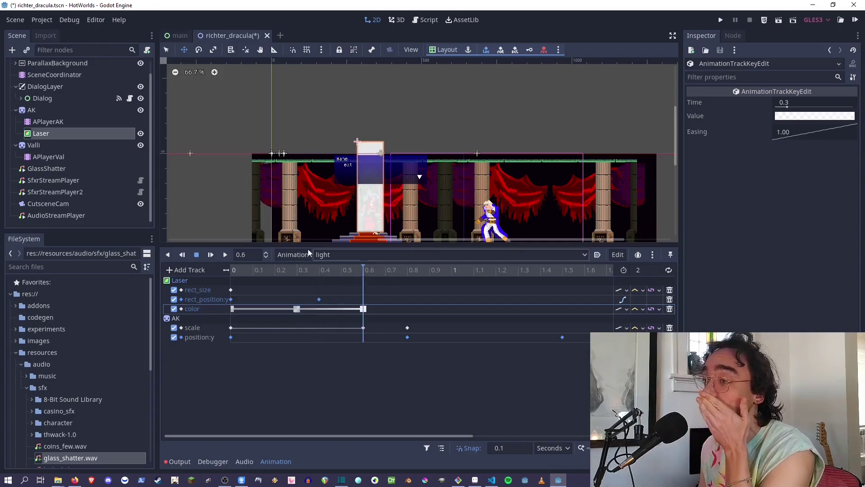
scroll(359, 201, "down", 1)
middle_click_drag(359, 202, 359, 124)
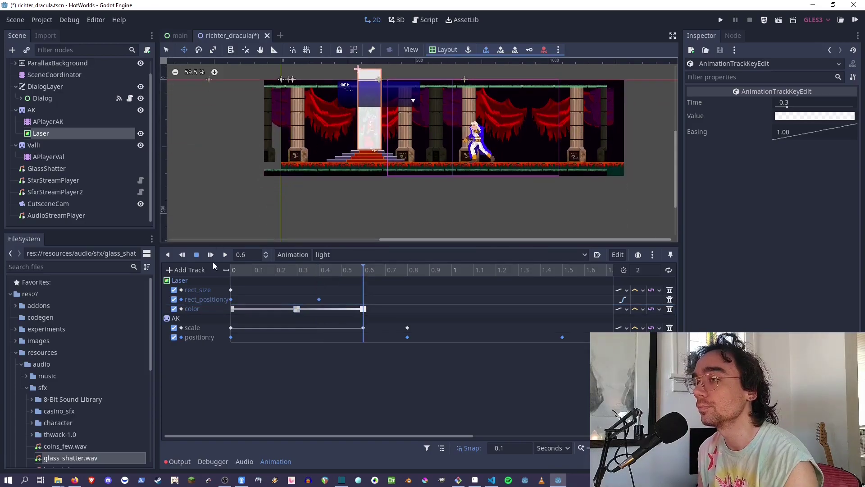
left_click(211, 255)
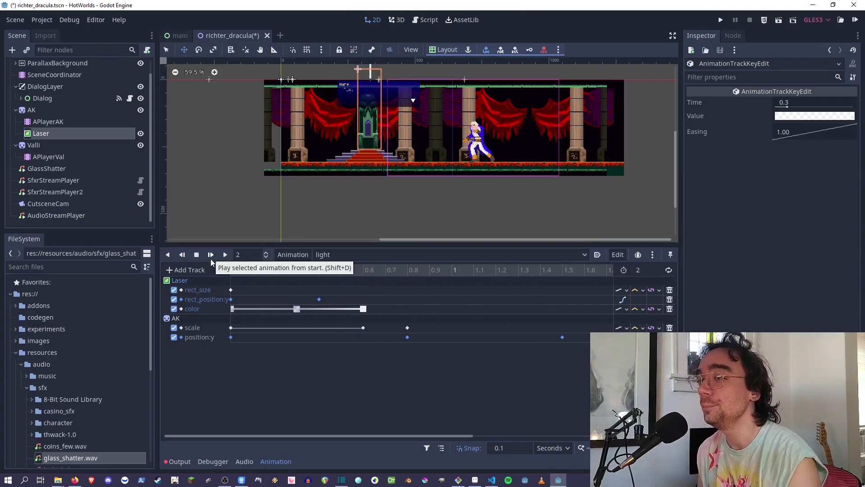
left_click(354, 268)
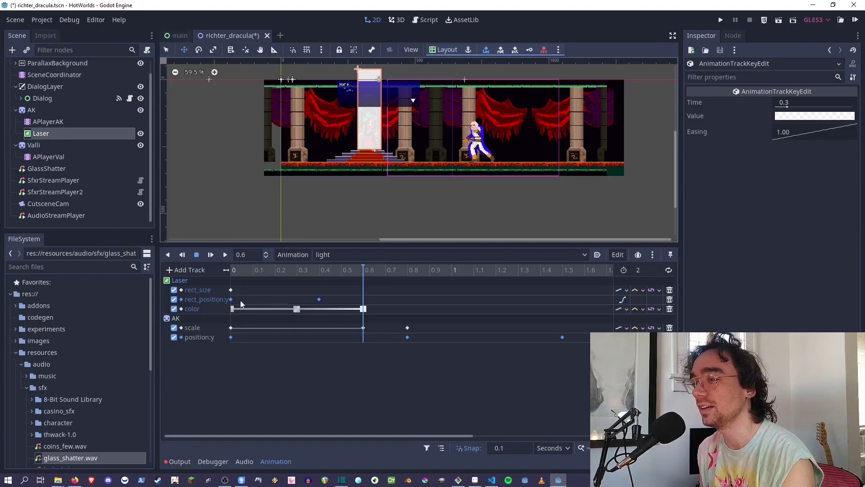
Step: Compare the values of AK's scale keys at 0 and 0.6 seconds
left_click(231, 328)
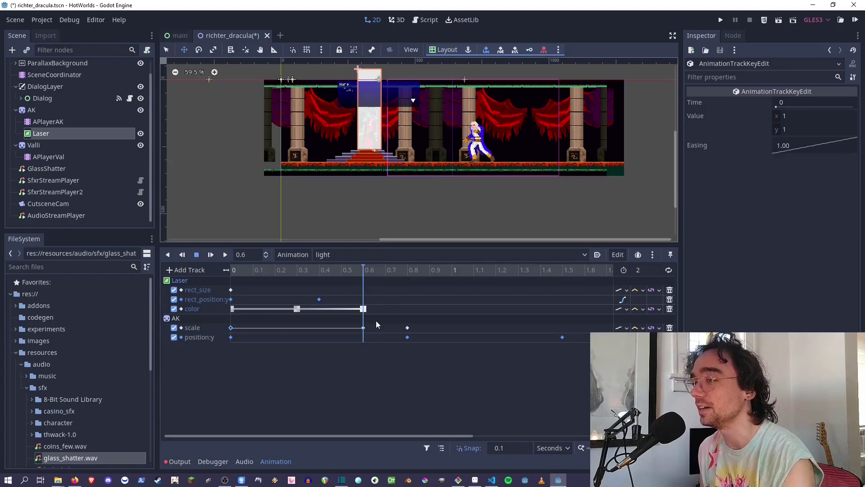
left_click(363, 329)
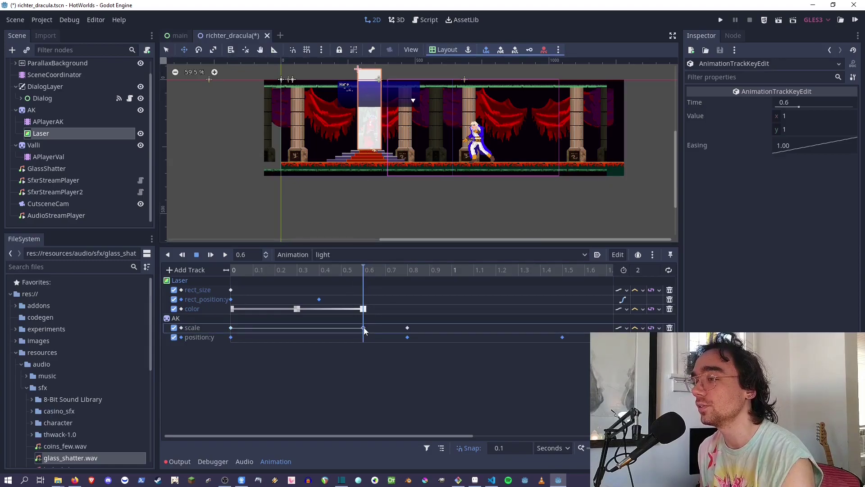
left_click(231, 329)
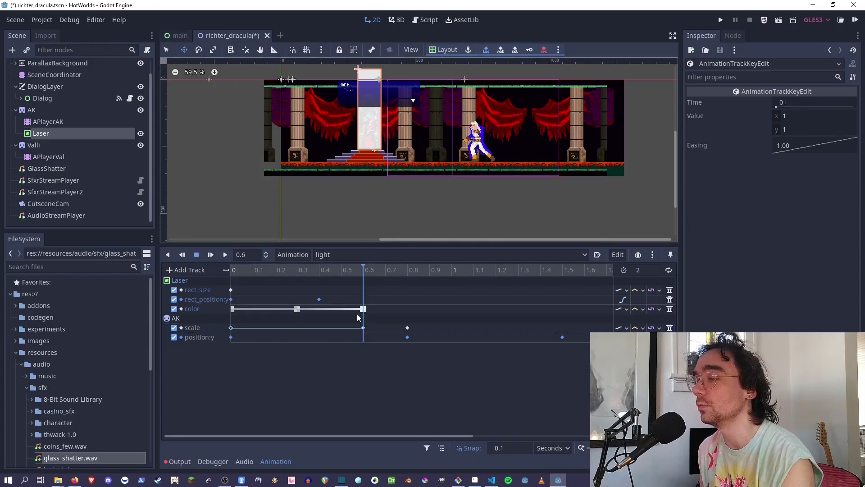
left_click(363, 328)
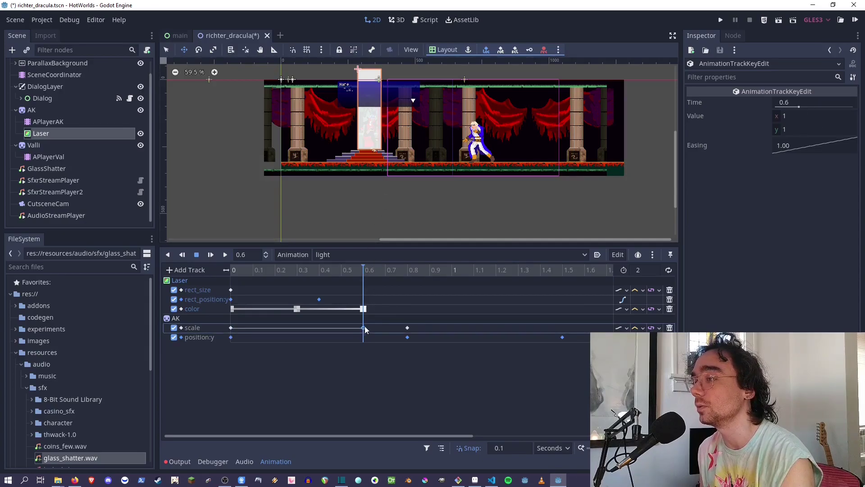
Step: View the light animation at 0.8 seconds, delete AK's scale track and move back to 0 seconds
left_click(409, 269)
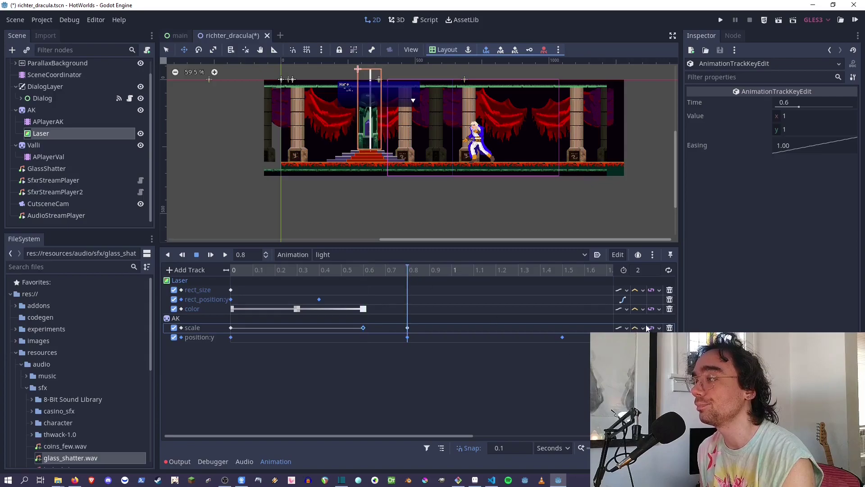
left_click(670, 328)
left_click_drag(342, 269, 234, 270)
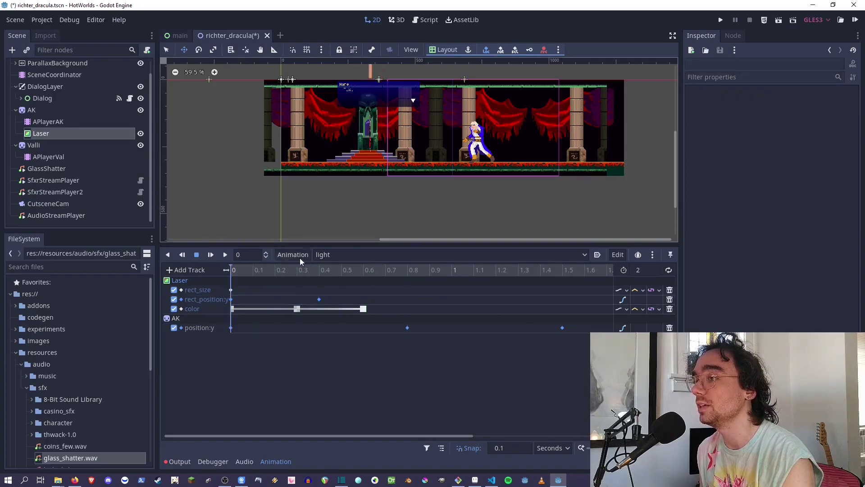
Step: Create a scale track without Bezier curves for AK in the light animation, keyed at 0 seconds, toggling the Create RESET Track(s) option
left_click(36, 112)
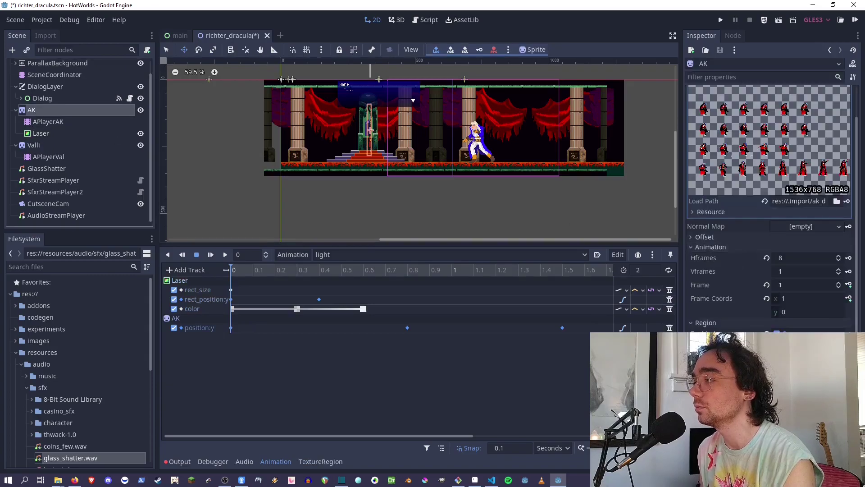
scroll(377, 122, "up", 3)
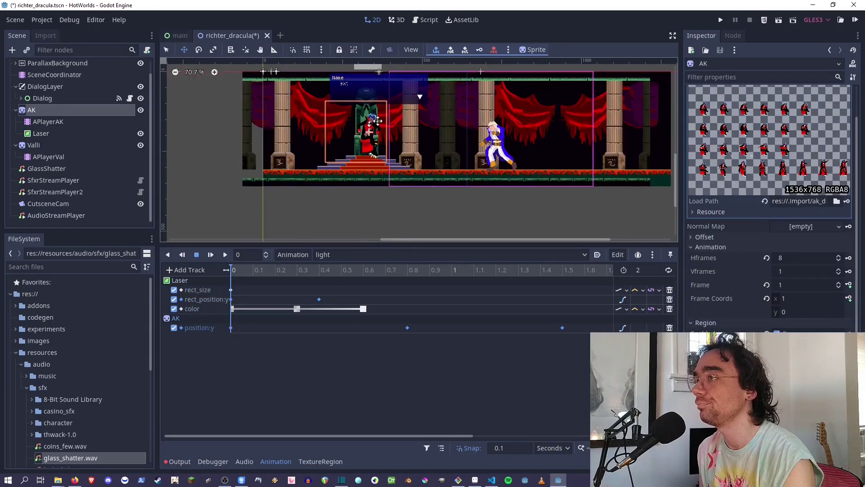
scroll(377, 122, "up", 2)
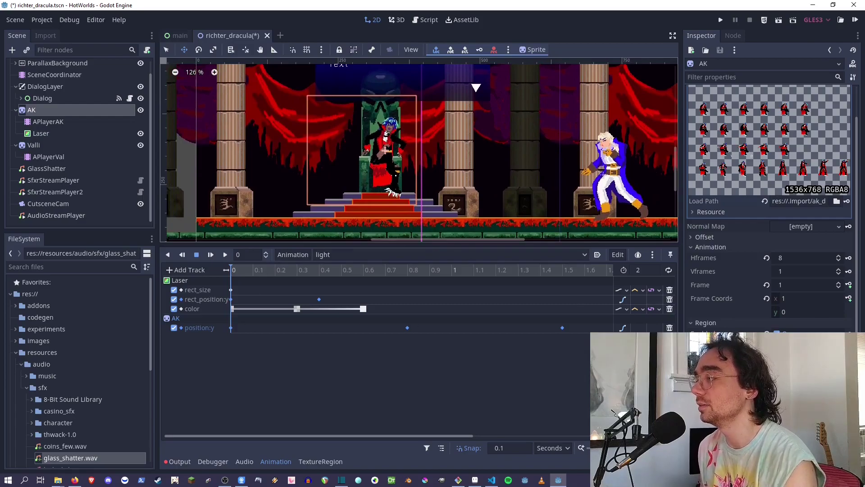
key("k")
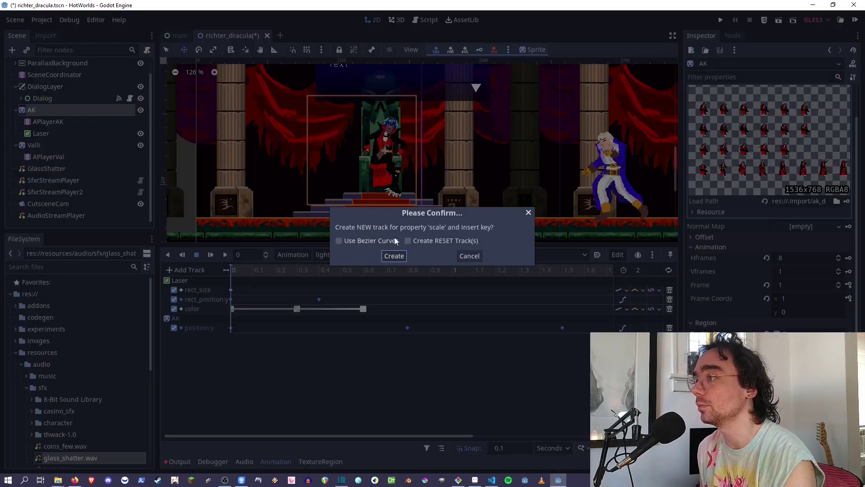
left_click(408, 241)
left_click(393, 256)
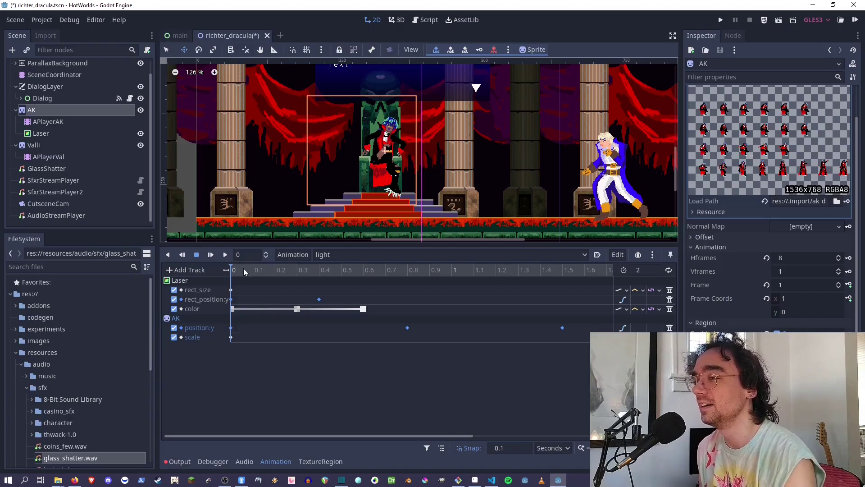
Step: Key AK's current scale at 0.6 seconds, and key a horizontally squashed scale at 0.8 seconds
left_click_drag(244, 269, 367, 284)
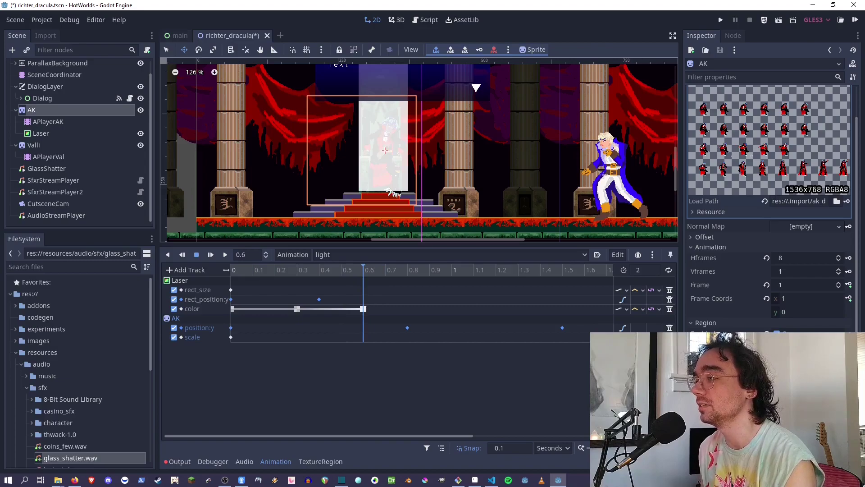
left_click(409, 269)
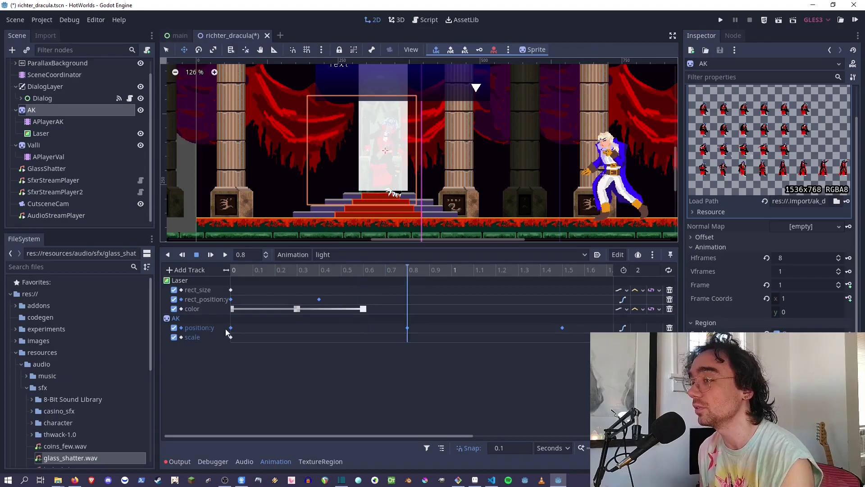
left_click(364, 271)
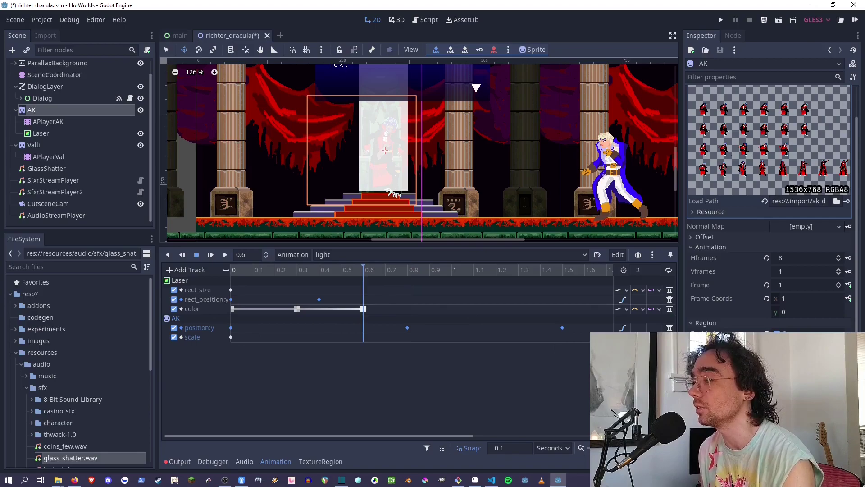
key("Insert")
left_click(408, 270)
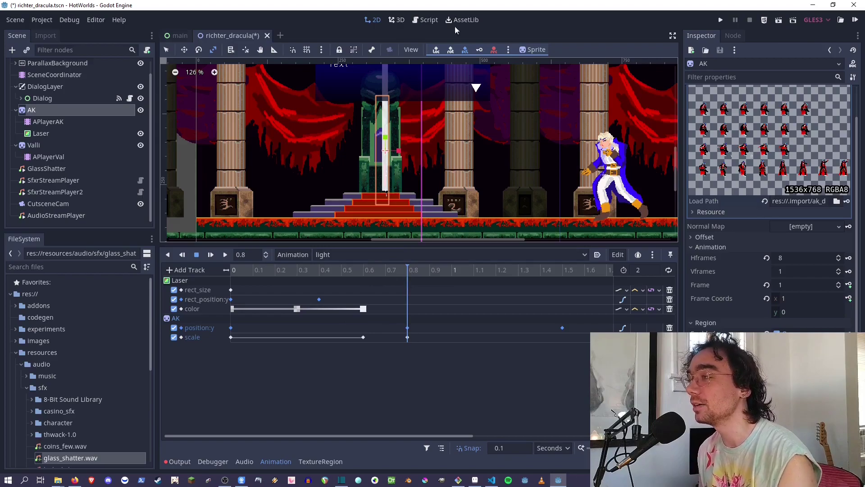
Step: Play the light animation from the start to review AK's scale change, and return to 0 seconds
left_click_drag(405, 272, 234, 260)
left_click(211, 254)
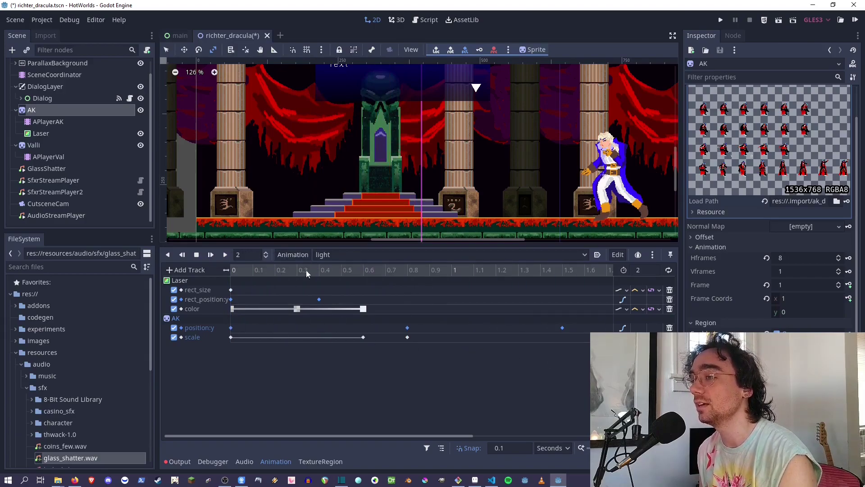
left_click_drag(366, 270, 232, 271)
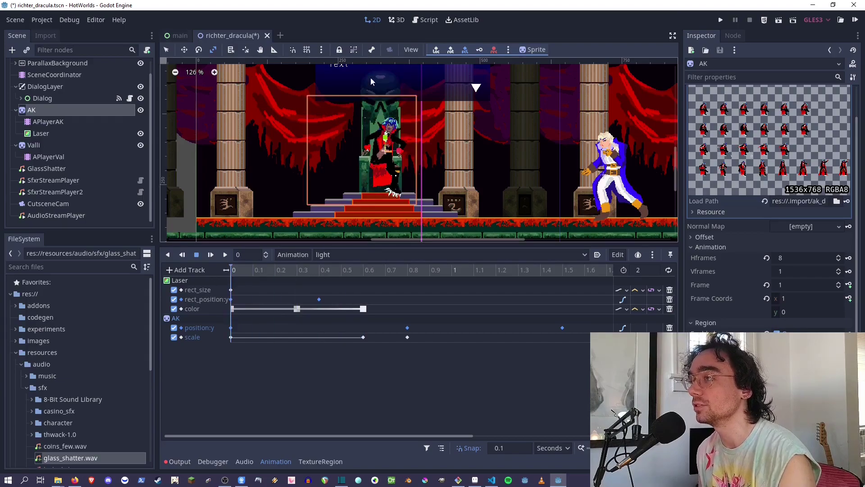
Step: Scrub the light animation up to 0.8 seconds to check AK's squash against the light beam
scroll(329, 181, "down", 1)
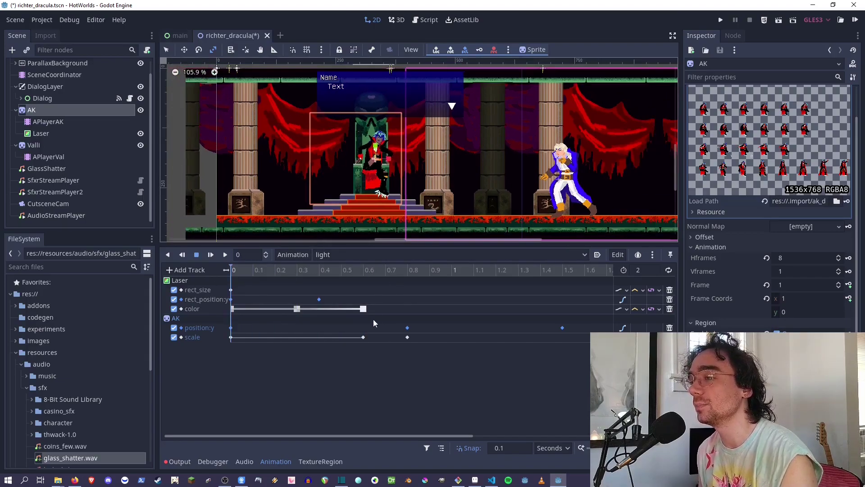
scroll(483, 311, "up", 9, "ctrl")
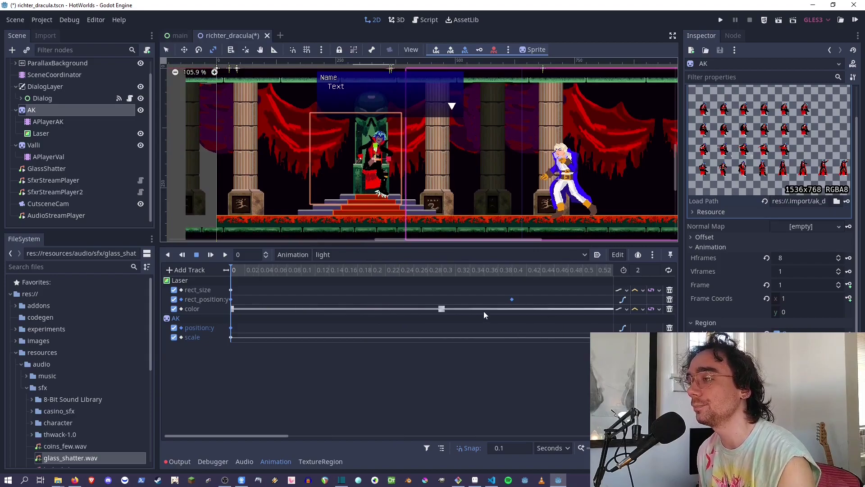
scroll(480, 312, "down", 9, "ctrl")
scroll(440, 312, "down", 8, "ctrl")
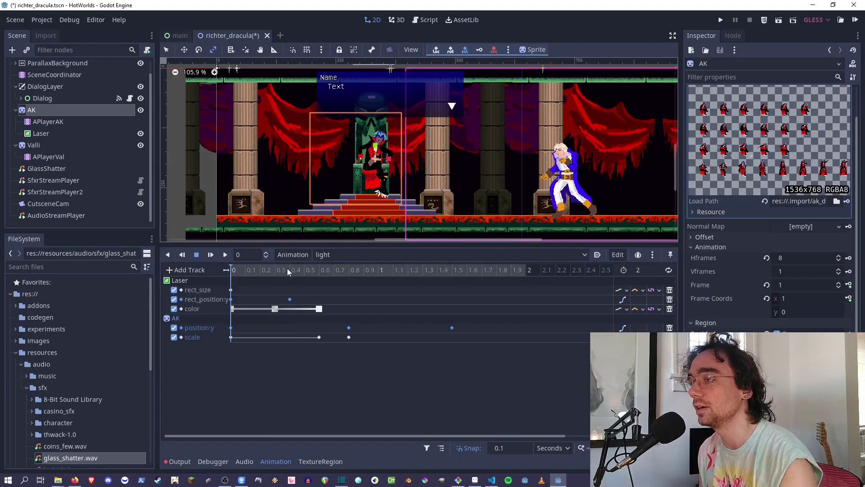
left_click_drag(288, 268, 334, 268)
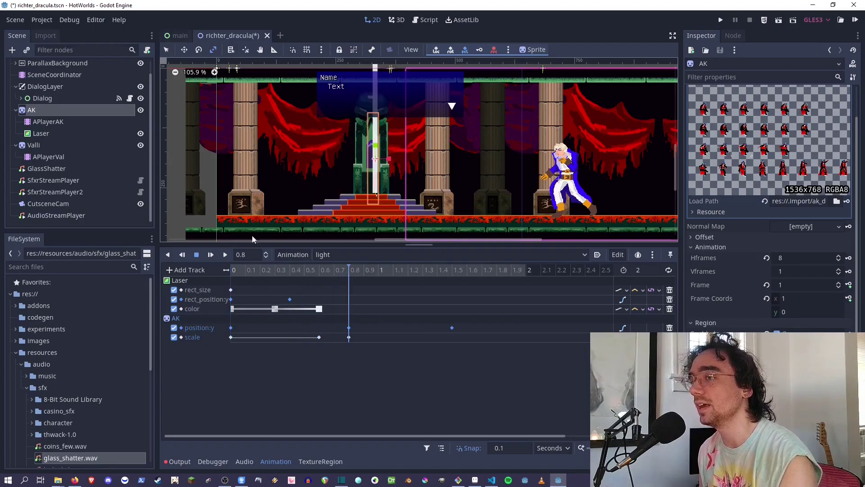
Step: Inspect the Laser's properties while scrubbing around 0.6 to 0.8 seconds, and return to 0 seconds
left_click(40, 133)
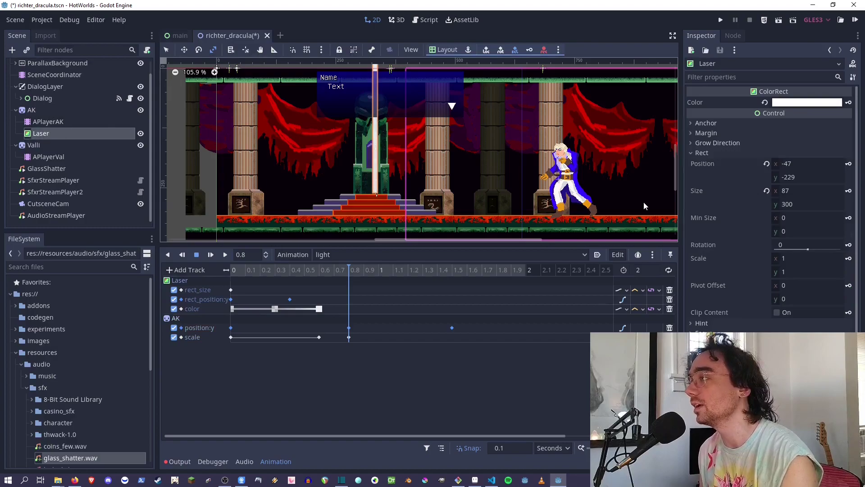
left_click_drag(312, 272, 344, 293)
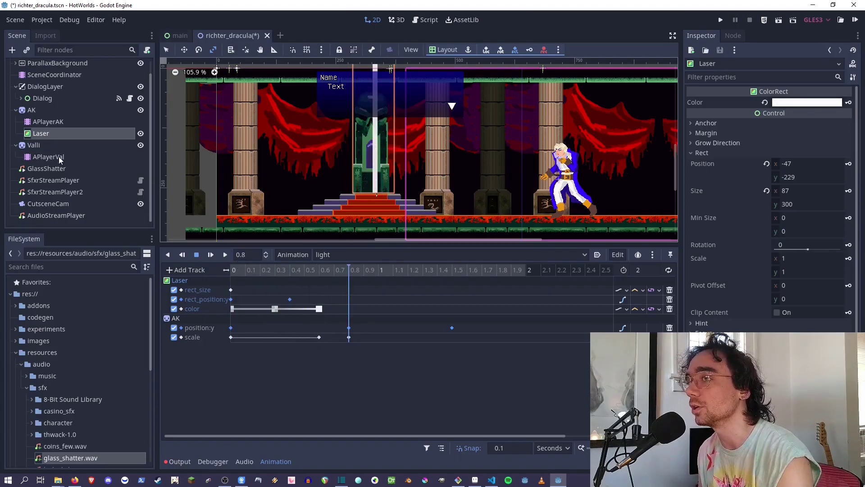
left_click_drag(359, 268, 134, 277)
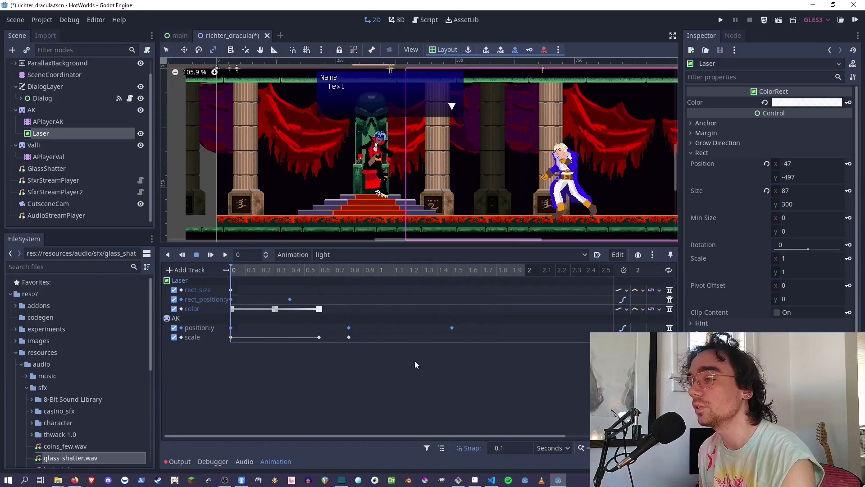
Step: Switch to the sip animation and scrub through its frame keys, returning to 0 seconds
scroll(337, 296, "down", 4, "ctrl")
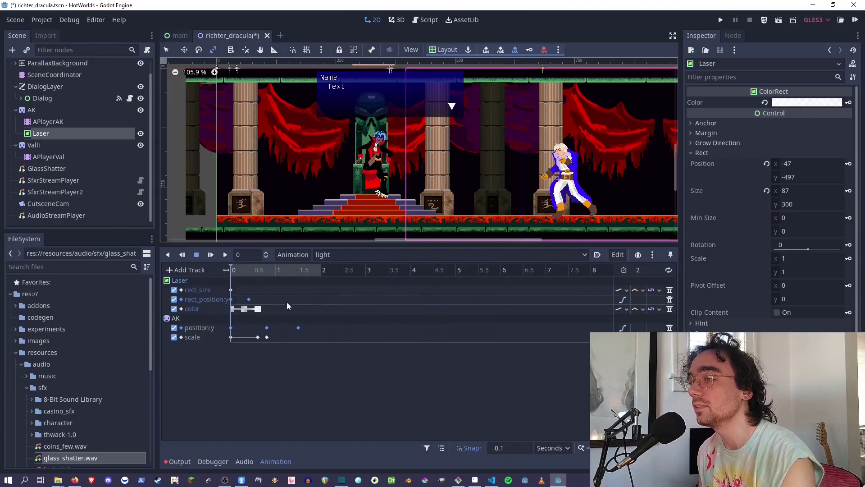
scroll(289, 293, "down", 4, "ctrl")
left_click(332, 254)
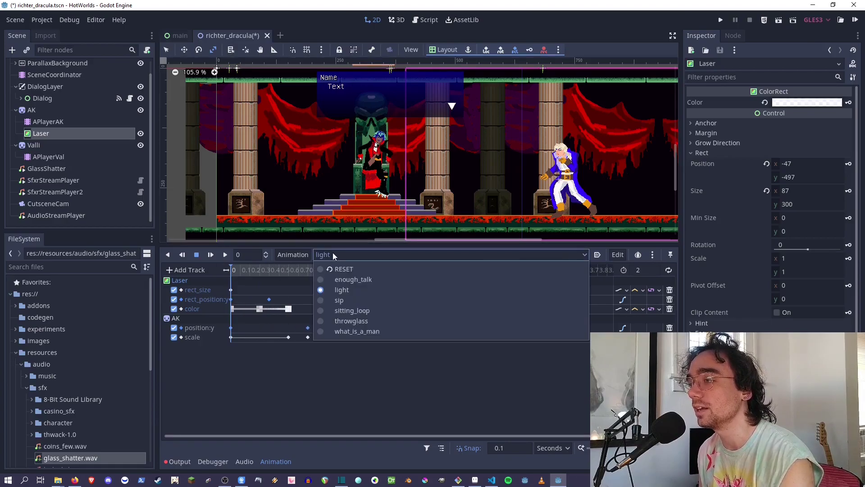
left_click(345, 300)
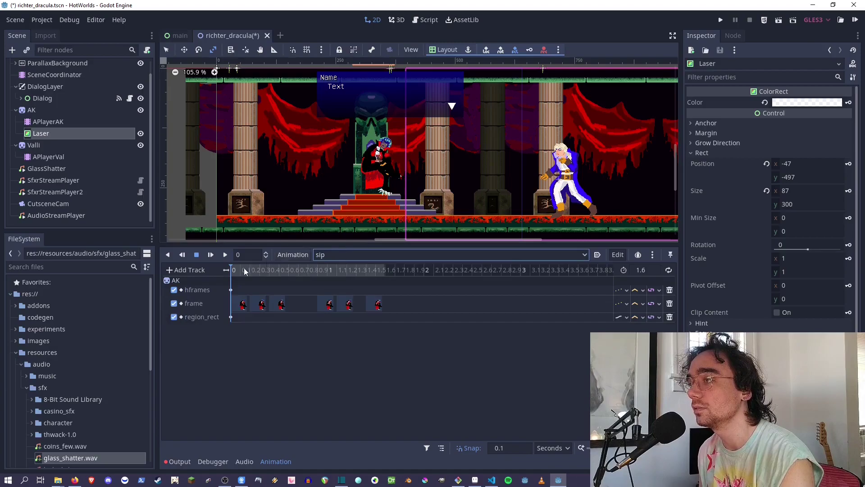
left_click_drag(247, 270, 212, 301)
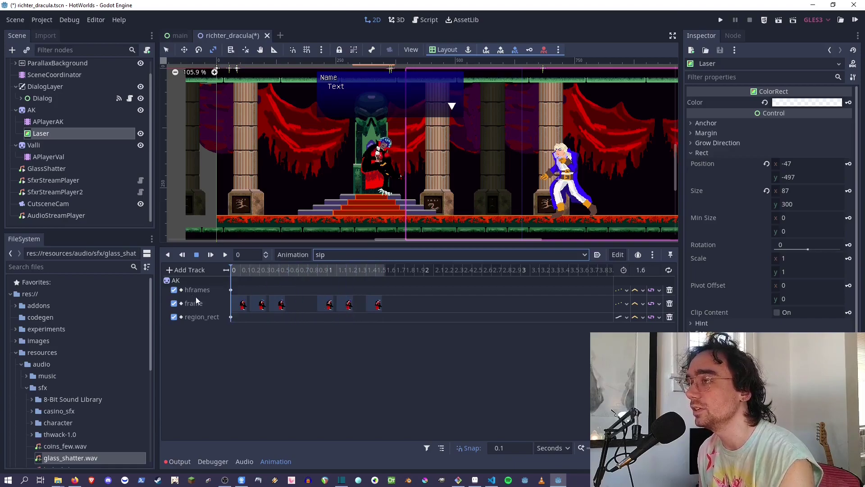
Step: Switch to the enough_talk animation and scrub through its frame keys, returning to 0 seconds
left_click(335, 255)
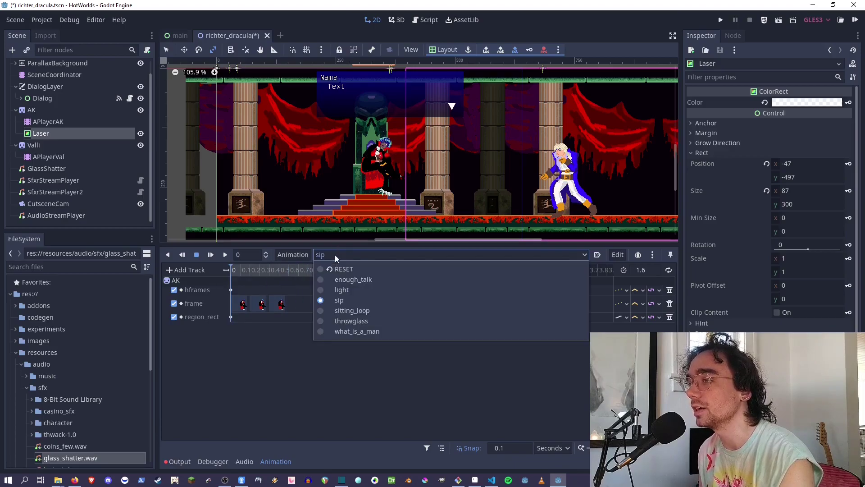
left_click(345, 280)
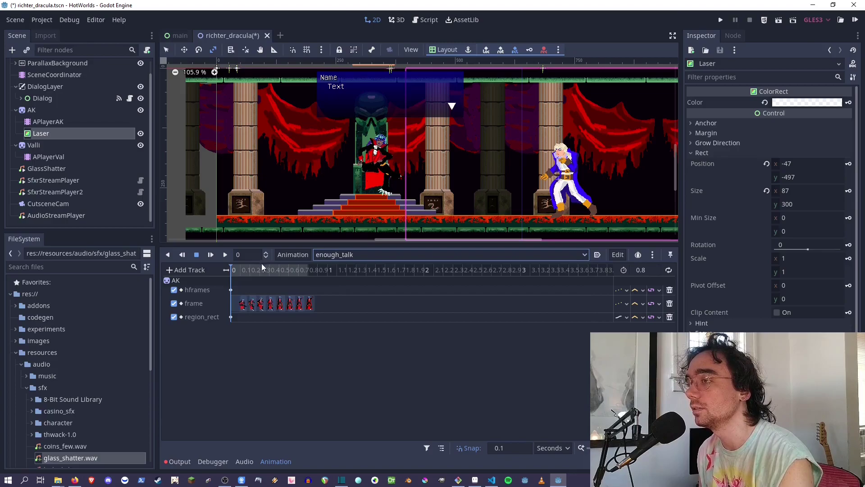
left_click_drag(261, 266, 228, 272)
Step: Switch to the throwglass animation and play it to review the frames with the GlassShatter audio clip
left_click(387, 258)
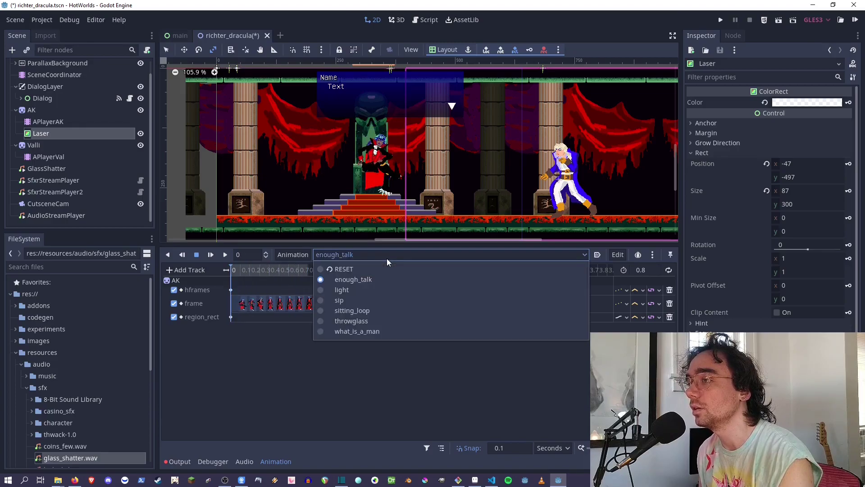
left_click(380, 321)
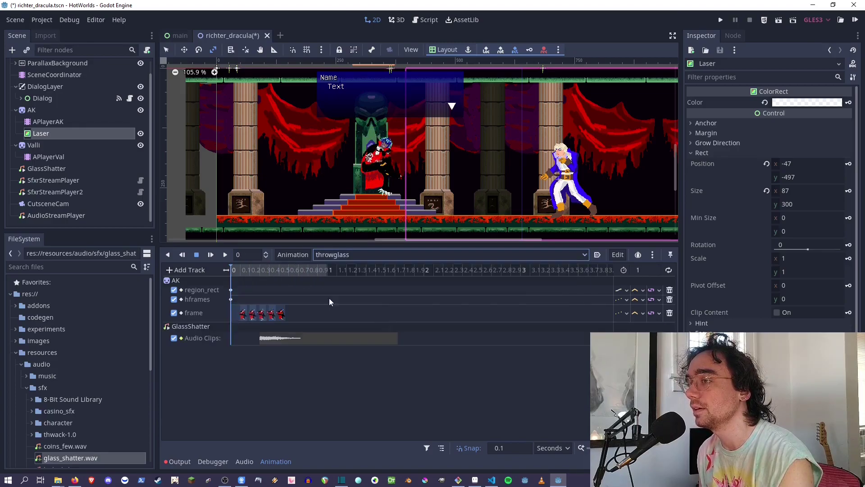
left_click(298, 273)
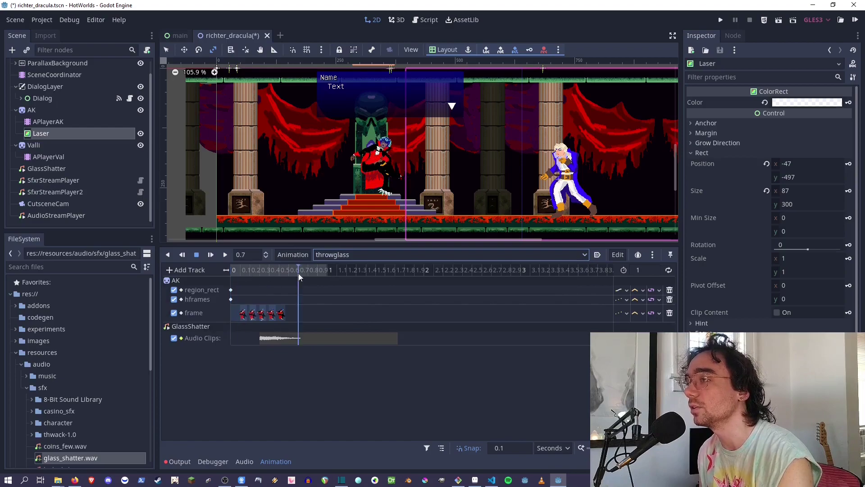
left_click(211, 255)
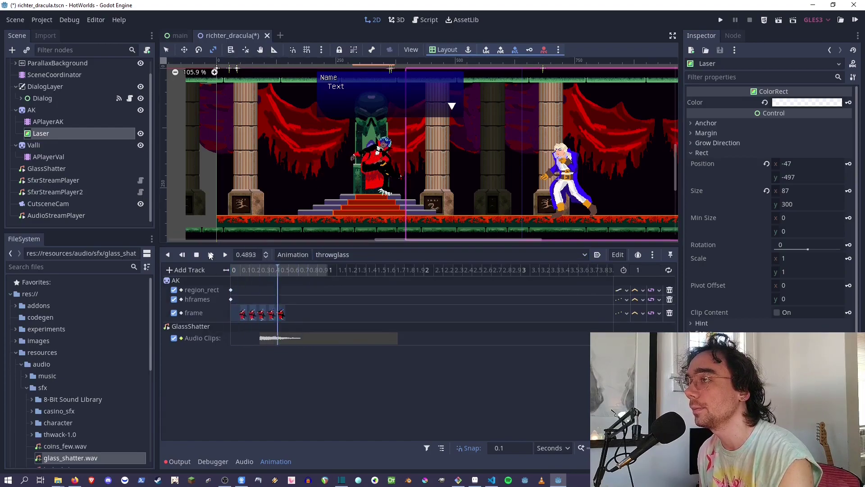